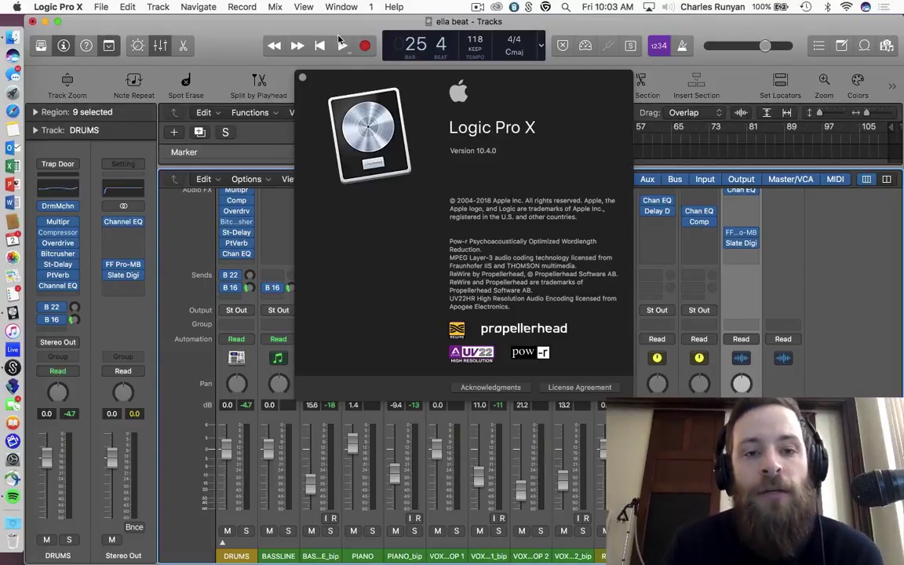
Open the Smart Tempo project settings, leaving the tempo mode at Keep Project Tempo.
{"action": "left_click", "coordinate": [302, 81]}
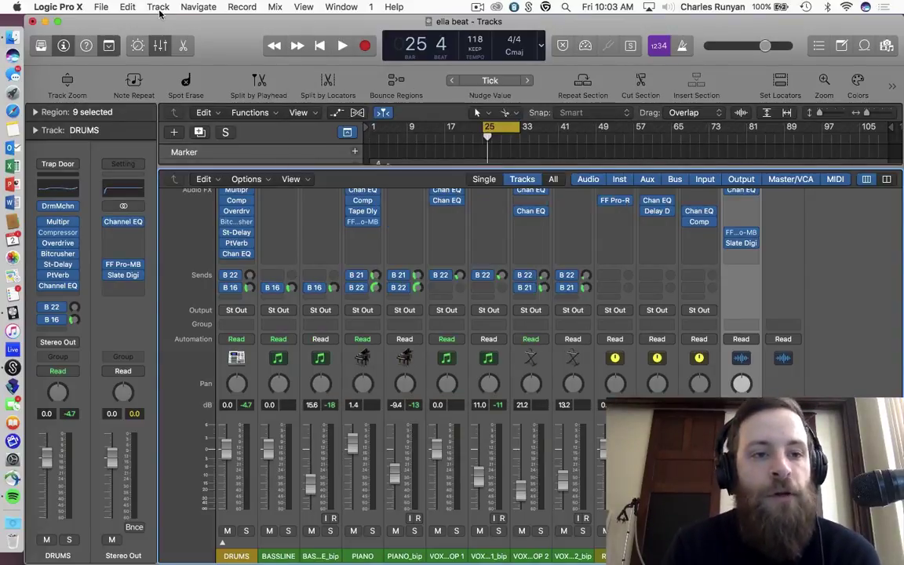
{"action": "left_click", "coordinate": [101, 7]}
{"action": "mouse_move", "coordinate": [188, 204]}
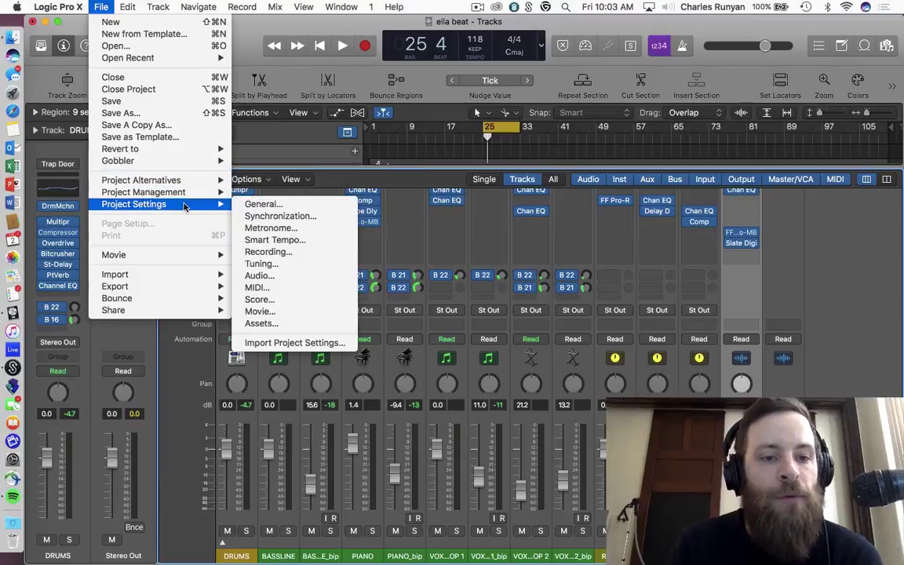
{"action": "left_click", "coordinate": [270, 242]}
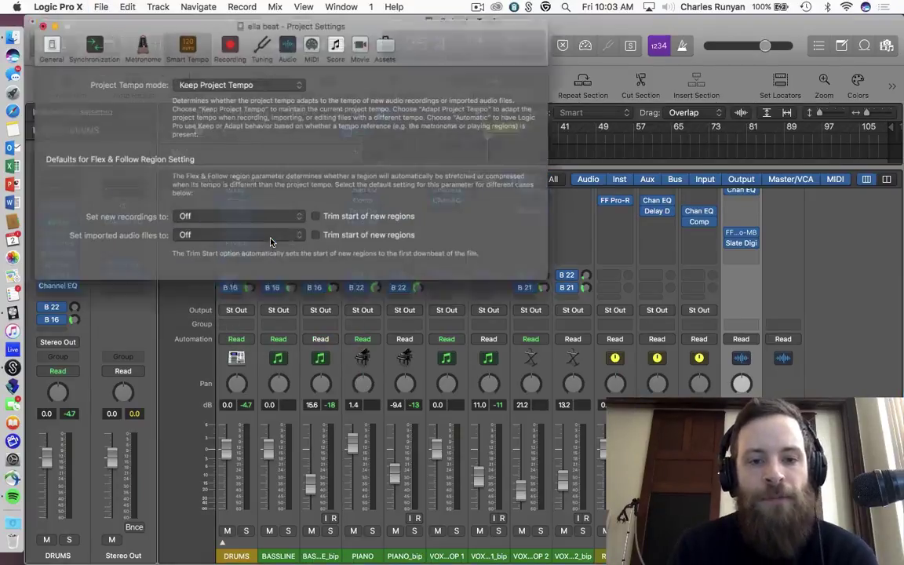
{"action": "left_click_drag", "start_coordinate": [245, 48], "coordinate": [436, 77]}
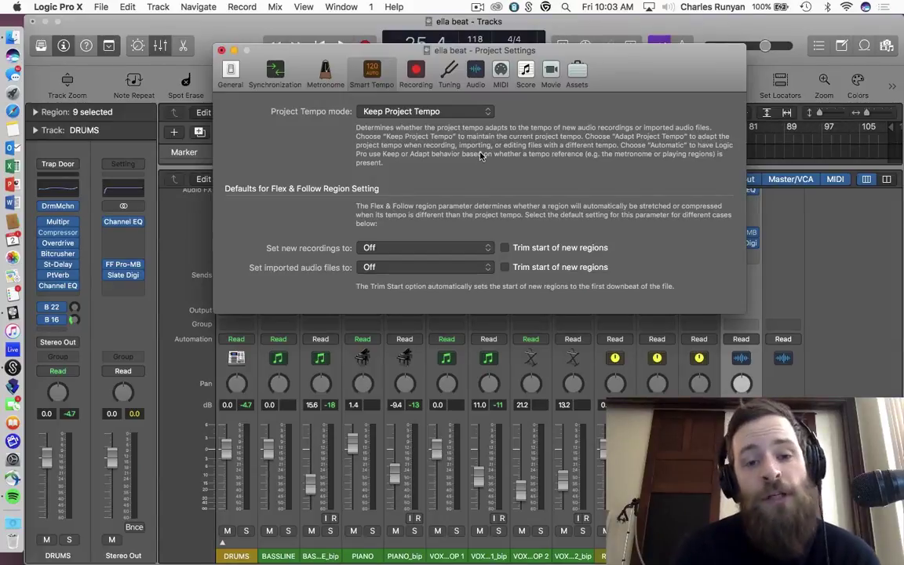
{"action": "left_click", "coordinate": [454, 115]}
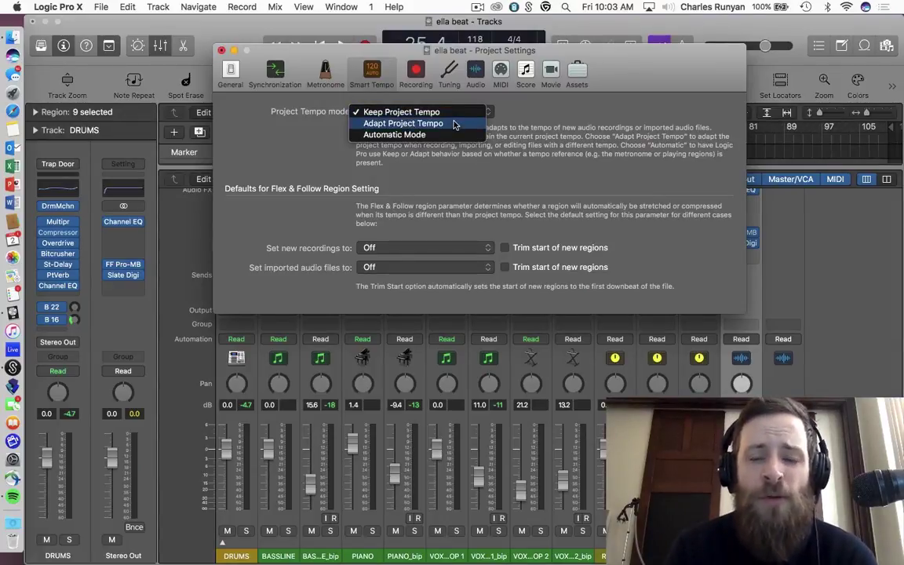
{"action": "left_click", "coordinate": [519, 111]}
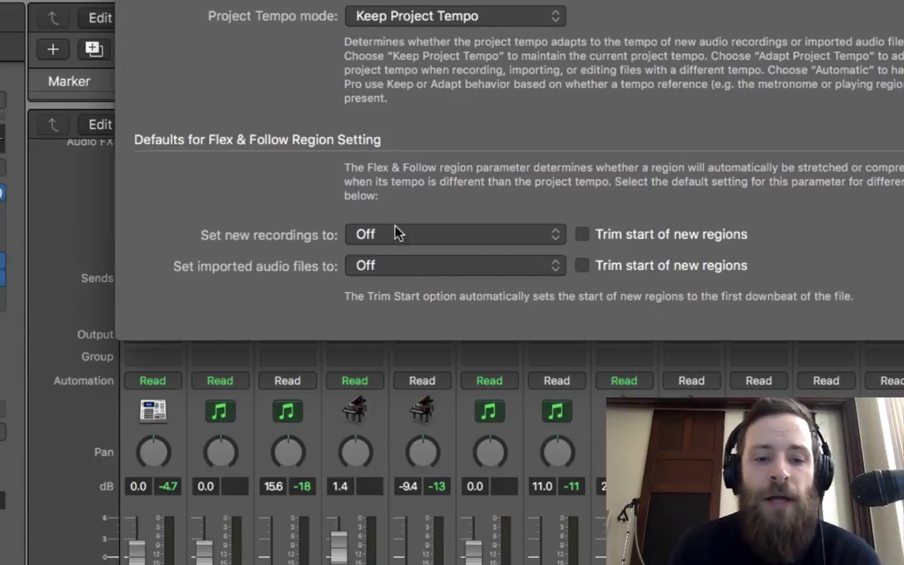
Set both new recordings and imported audio files to On + Align Bars and Beats.
{"action": "left_click", "coordinate": [395, 232]}
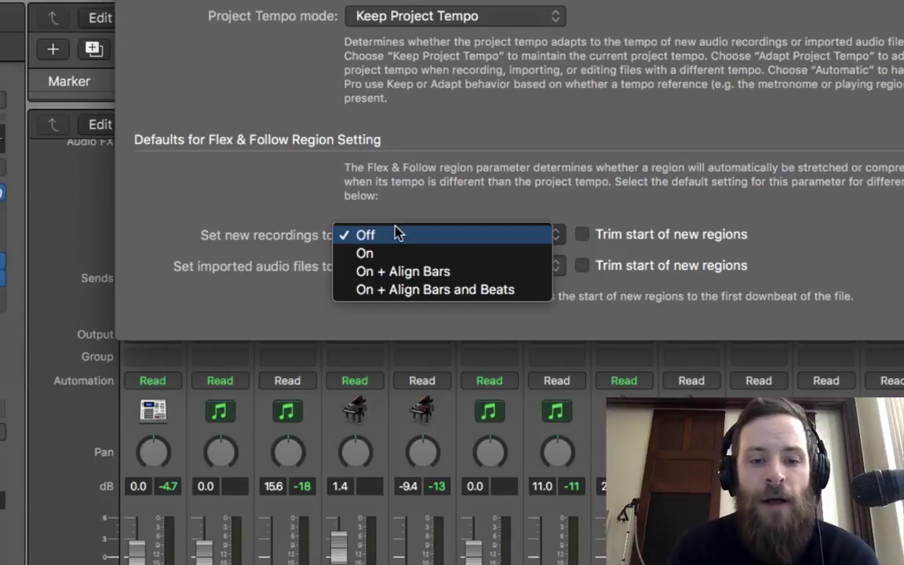
{"action": "left_click", "coordinate": [400, 290]}
{"action": "left_click", "coordinate": [393, 268]}
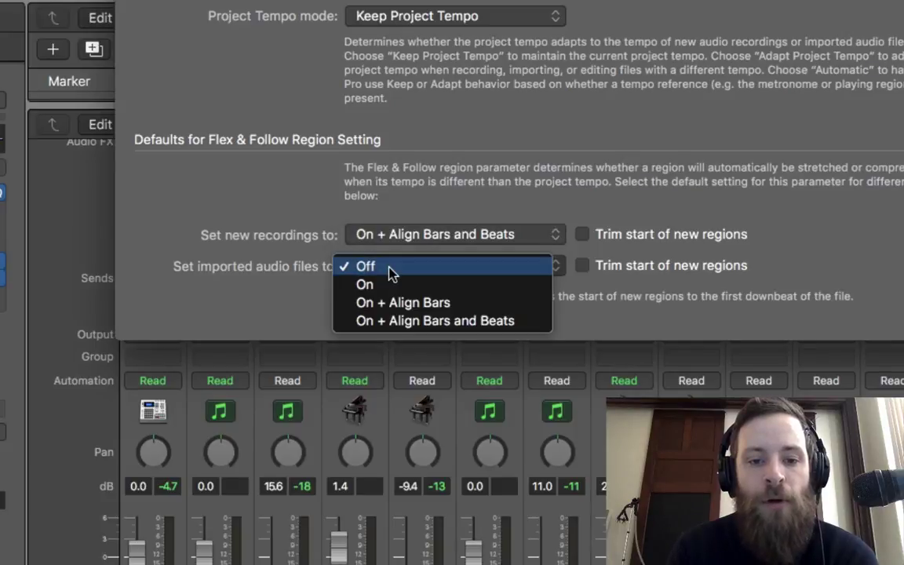
{"action": "left_click", "coordinate": [395, 321]}
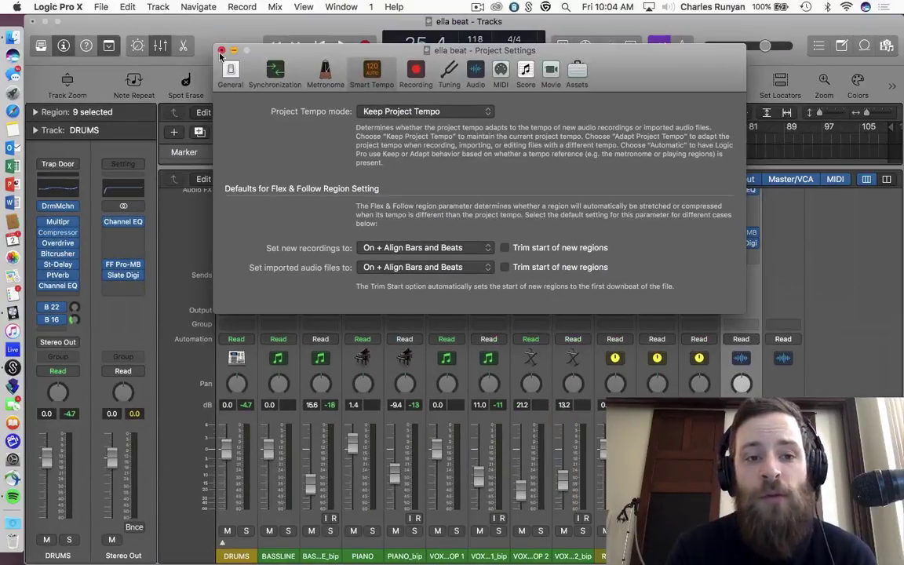
{"action": "left_click", "coordinate": [221, 51]}
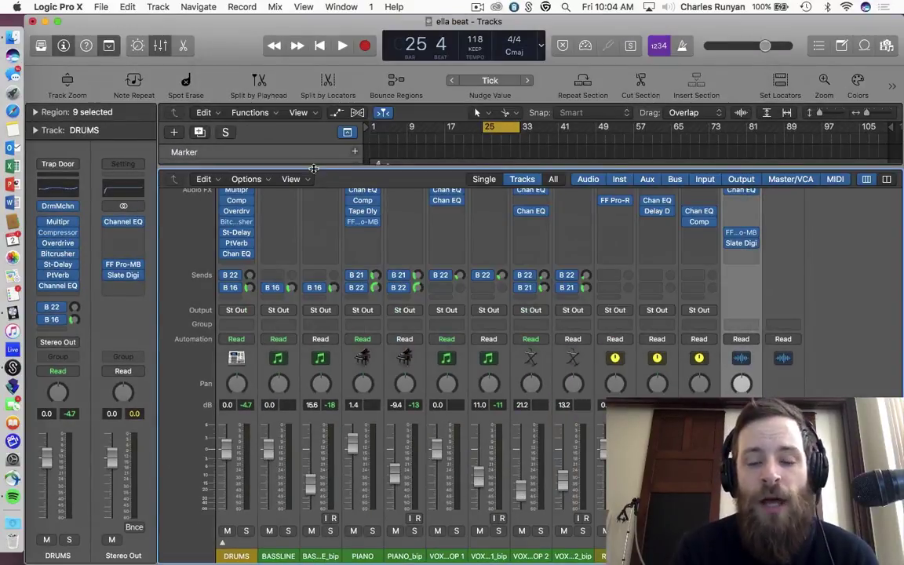
Enlarge the track lanes, cycle bars 17–41, and play then stop that section.
{"action": "left_click_drag", "start_coordinate": [313, 169], "coordinate": [339, 517]}
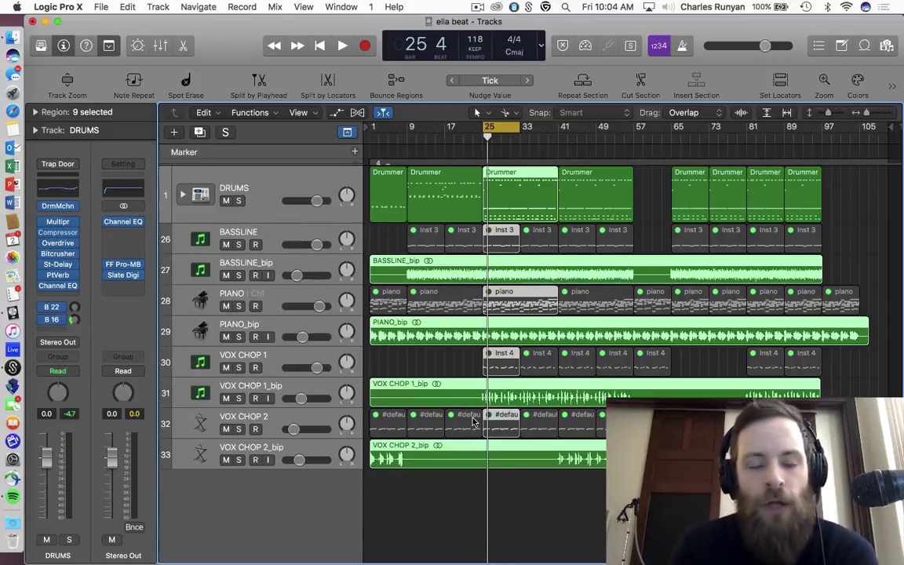
{"action": "left_click_drag", "start_coordinate": [446, 127], "coordinate": [560, 151]}
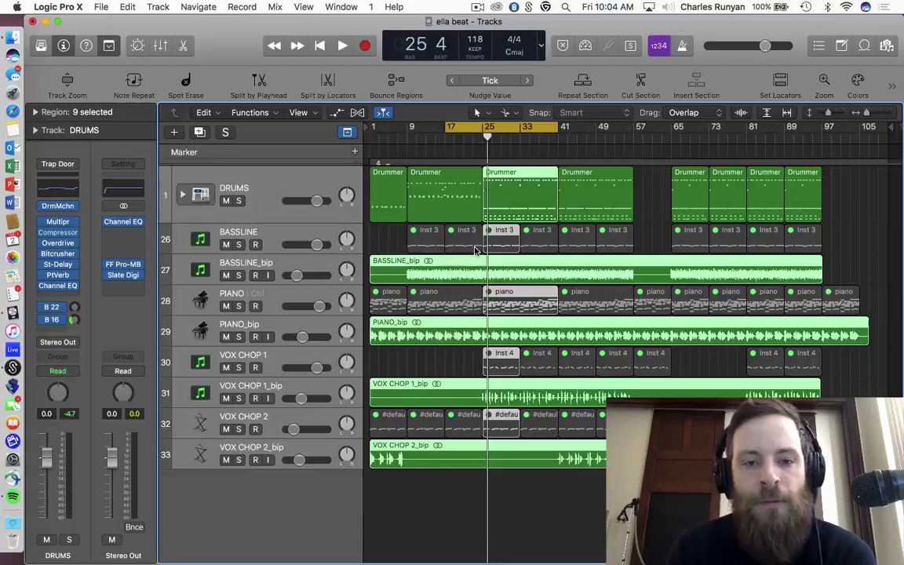
{"action": "key", "text": "space"}
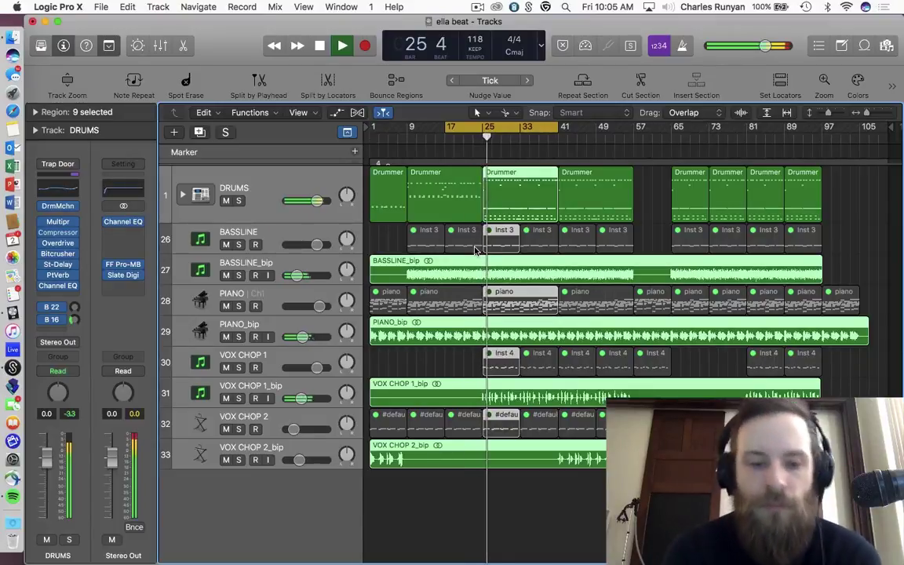
{"action": "key", "text": "space"}
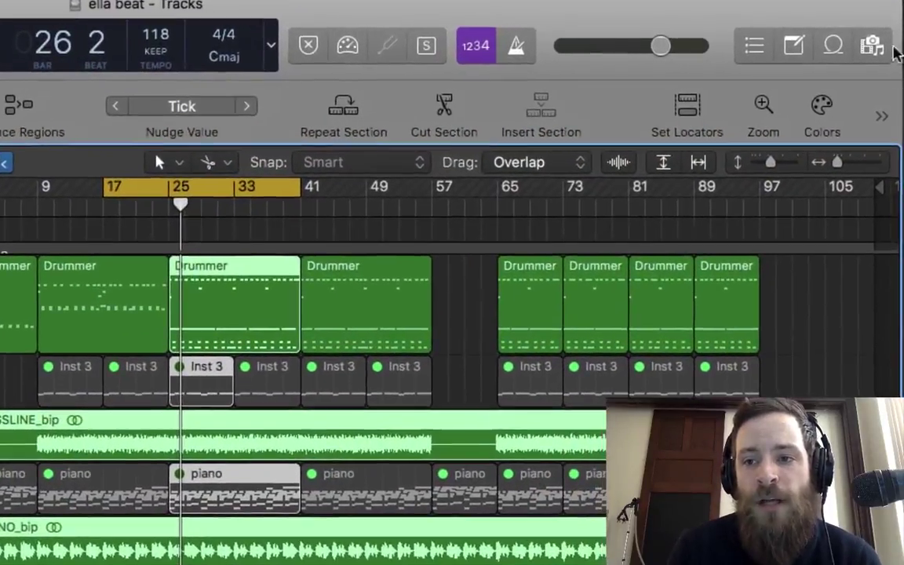
Open the All Files browser, visit the home folder, then show the bookmarked packs folder.
{"action": "left_click", "coordinate": [880, 46]}
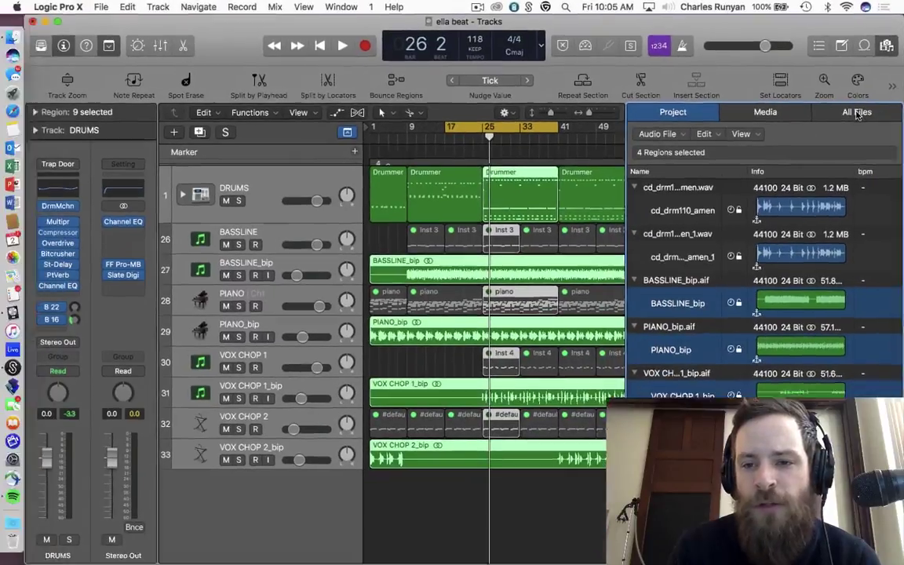
{"action": "left_click", "coordinate": [803, 113]}
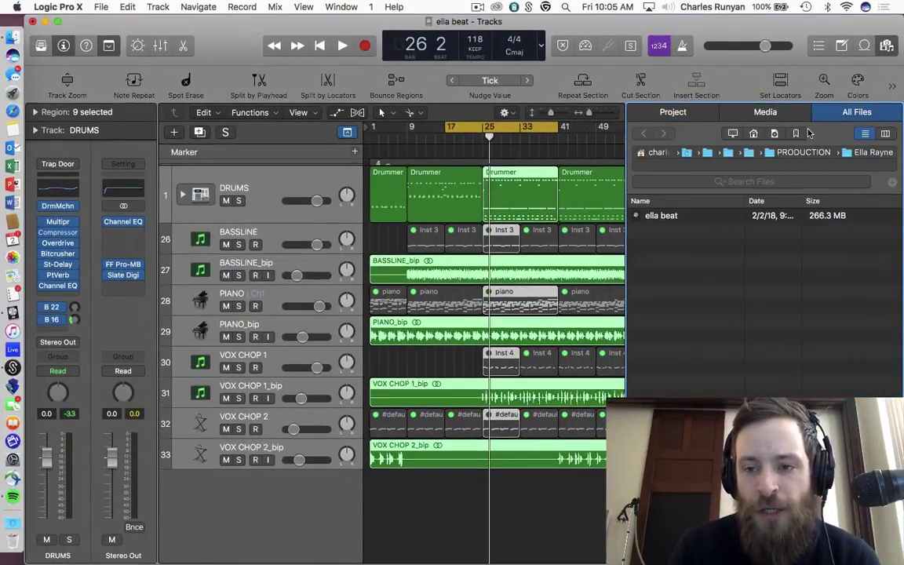
{"action": "left_click", "coordinate": [754, 134]}
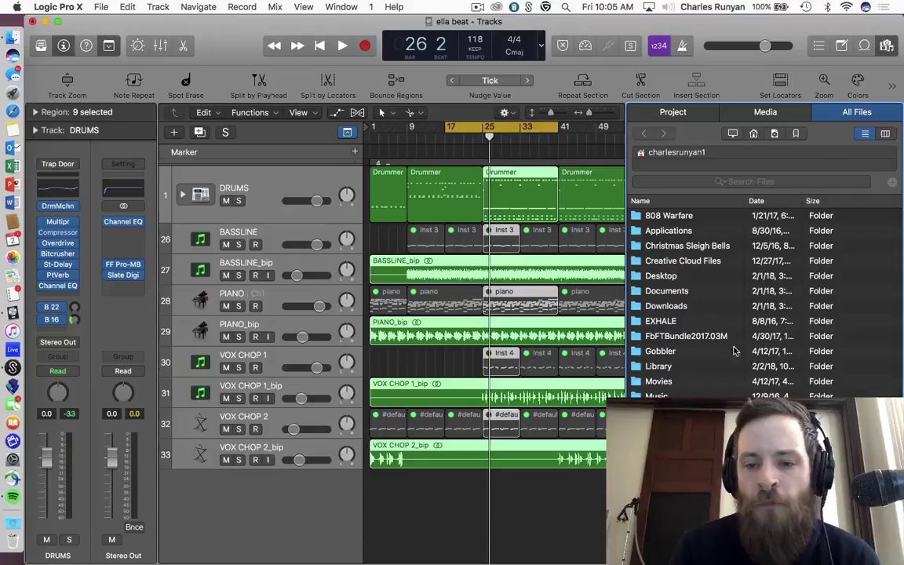
{"action": "left_click", "coordinate": [682, 370]}
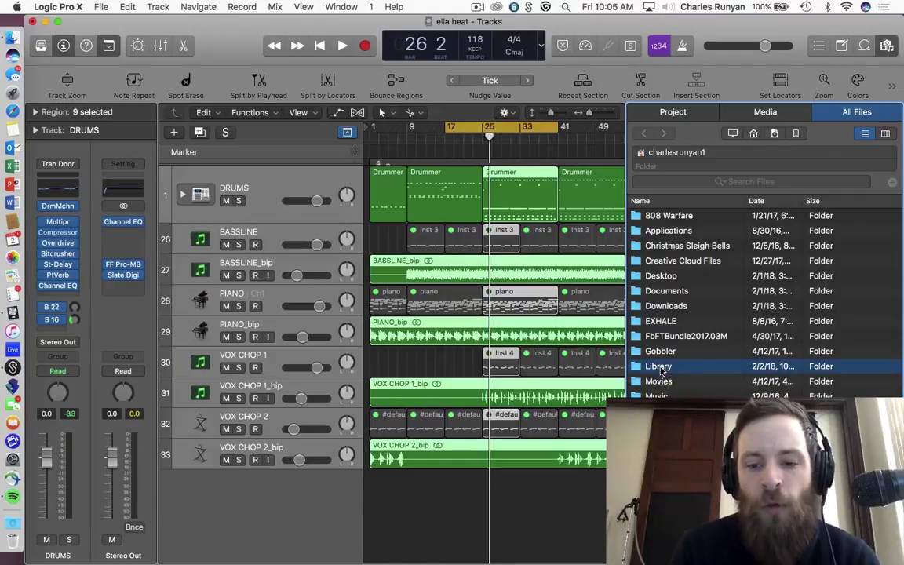
{"action": "scroll", "coordinate": [764, 306], "scroll_direction": "down", "scroll_amount": 1}
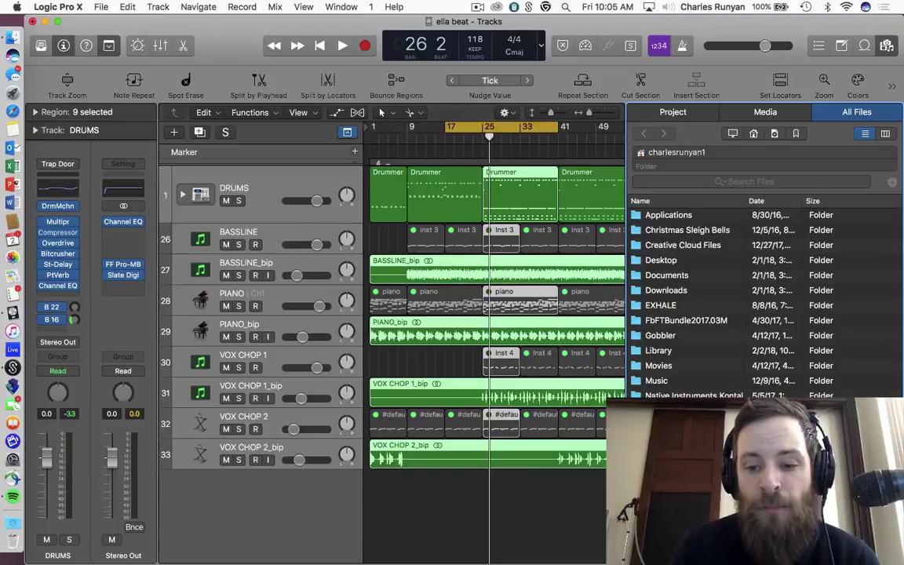
{"action": "left_click", "coordinate": [795, 133]}
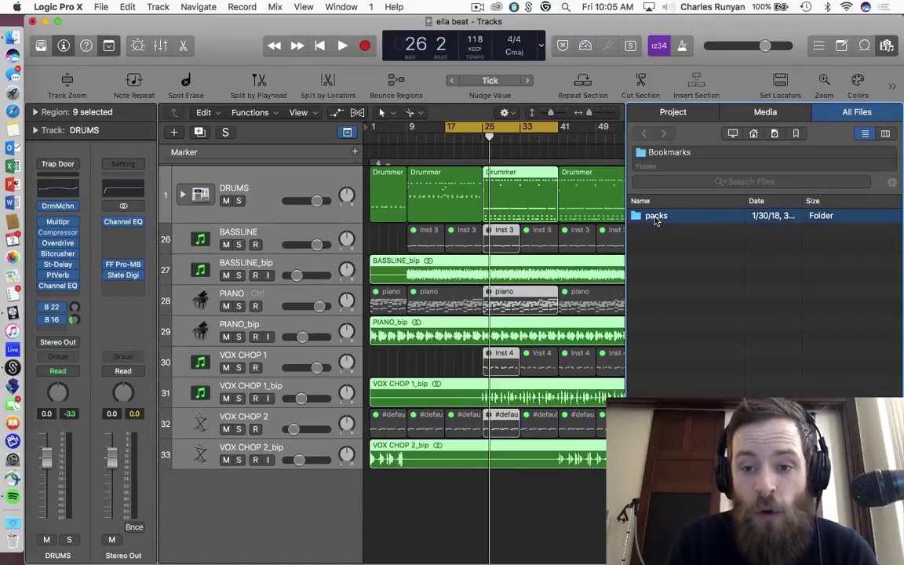
Browse packs into the Future Trap pack's Prime Loops Drum_Loops folder.
{"action": "double_click", "coordinate": [656, 217]}
{"action": "scroll", "coordinate": [714, 374], "scroll_direction": "down", "scroll_amount": 10}
{"action": "scroll", "coordinate": [714, 374], "scroll_direction": "down", "scroll_amount": 5}
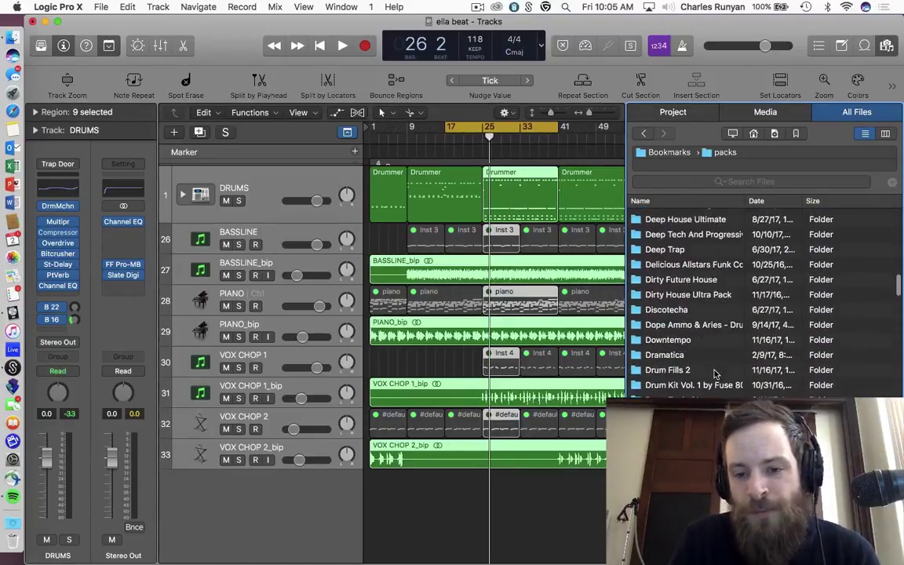
{"action": "scroll", "coordinate": [718, 377], "scroll_direction": "down", "scroll_amount": 5}
{"action": "scroll", "coordinate": [738, 381], "scroll_direction": "down", "scroll_amount": 10}
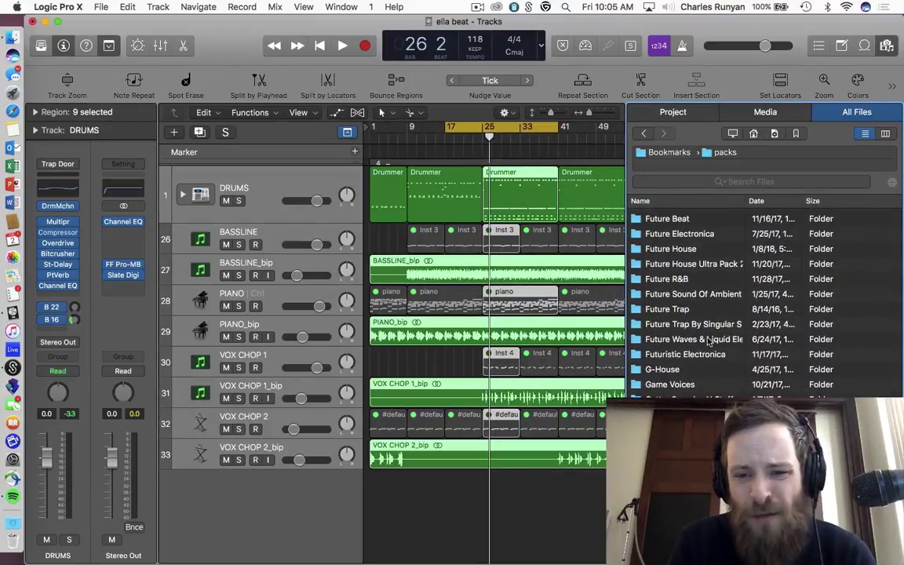
{"action": "left_click", "coordinate": [667, 309]}
{"action": "double_click", "coordinate": [667, 309]}
{"action": "double_click", "coordinate": [679, 217]}
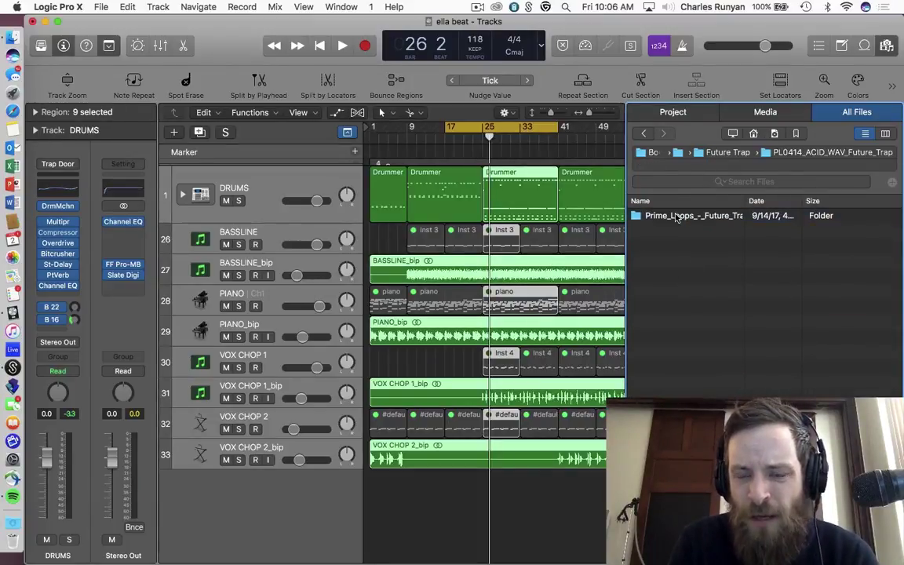
{"action": "double_click", "coordinate": [680, 219]}
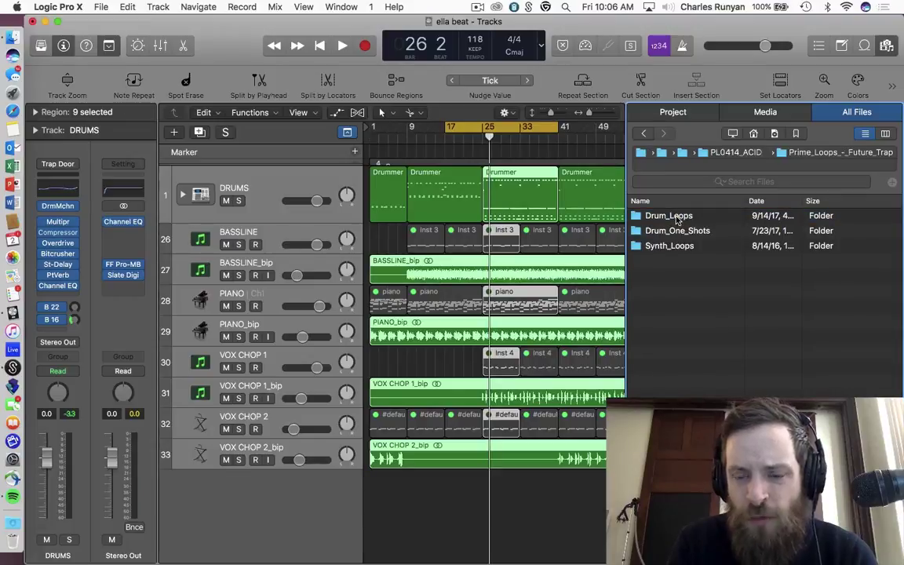
{"action": "double_click", "coordinate": [679, 220]}
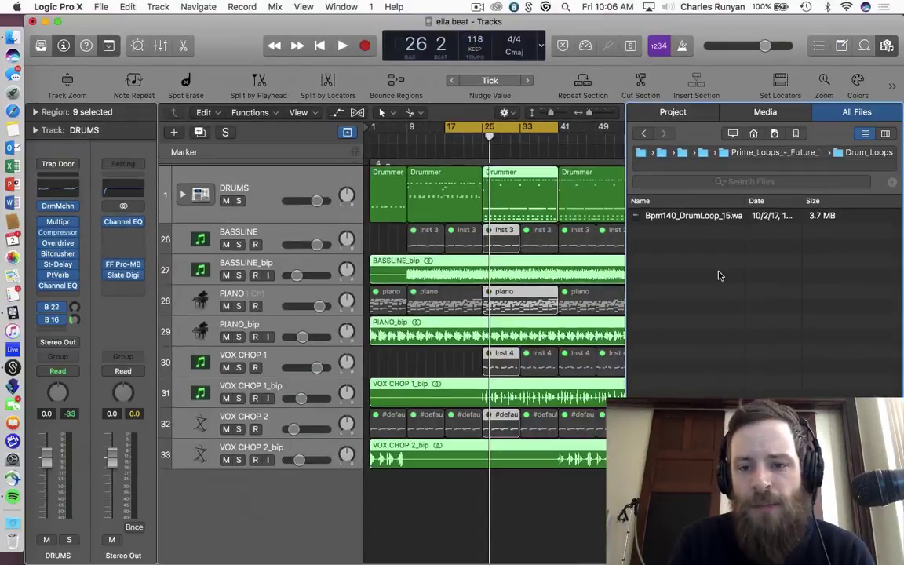
Select then deselect the 140 BPM drum loop and return to the bookmarked packs folder.
{"action": "left_click", "coordinate": [690, 220]}
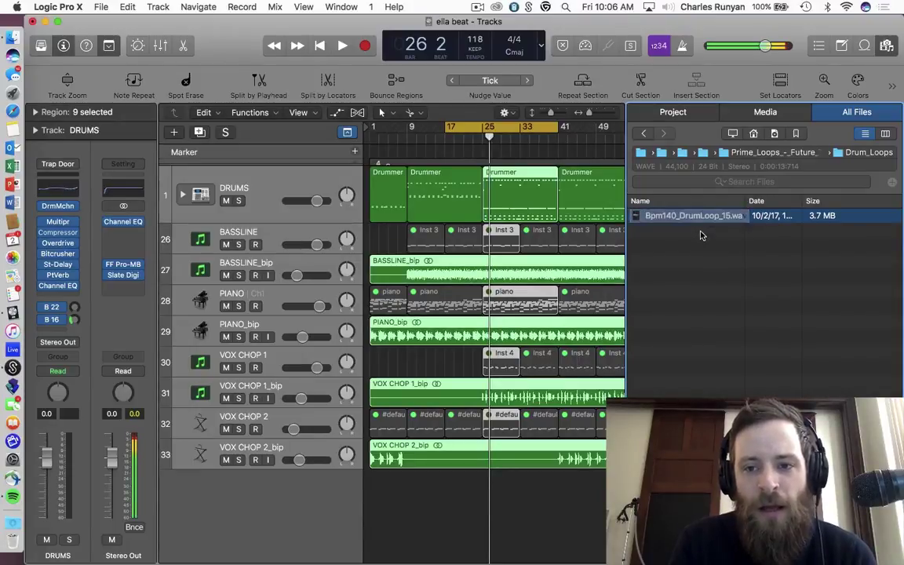
{"action": "left_click", "coordinate": [703, 243]}
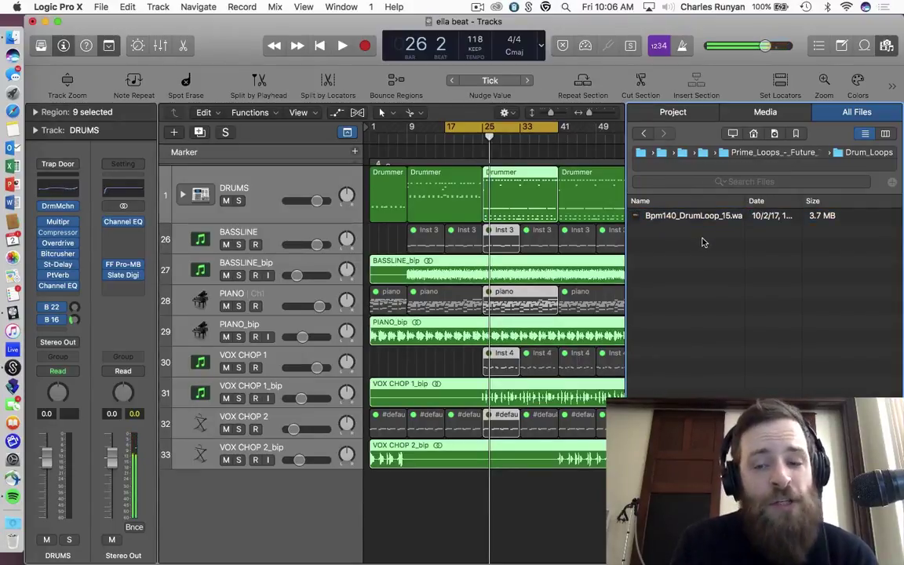
{"action": "left_click", "coordinate": [664, 155]}
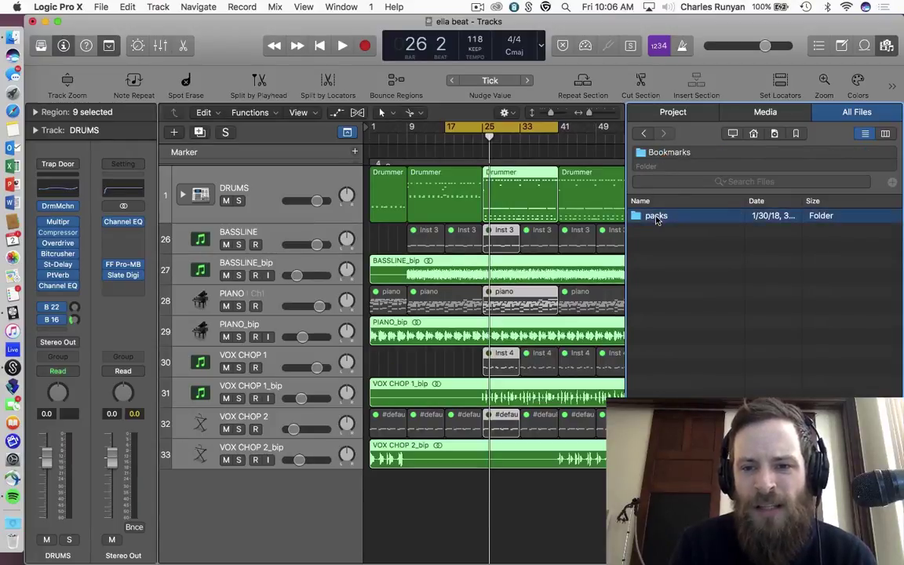
Search the packs folder for 'perc' and select the CUB_126 Perc Tops loop file.
{"action": "double_click", "coordinate": [656, 217]}
{"action": "type", "text": "per"}
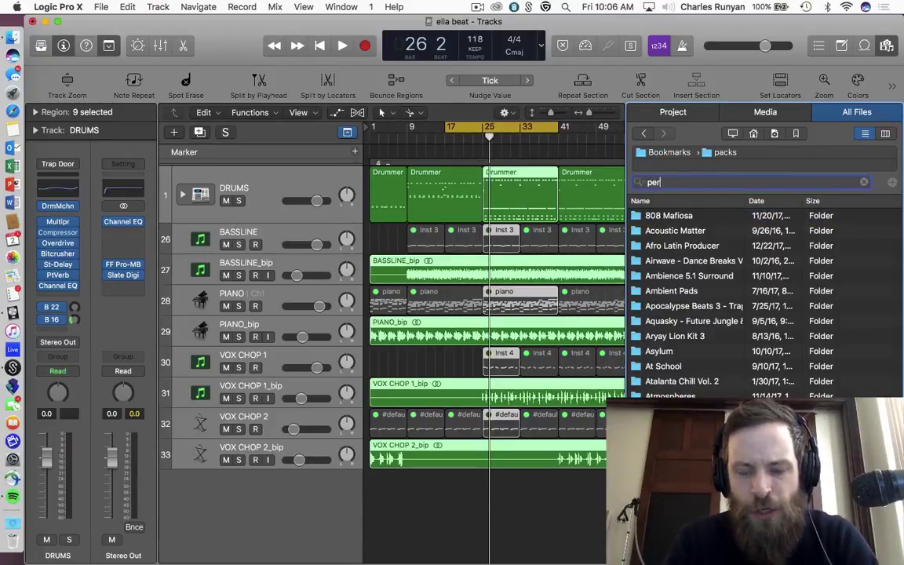
{"action": "type", "text": "c"}
{"action": "key", "text": "Return"}
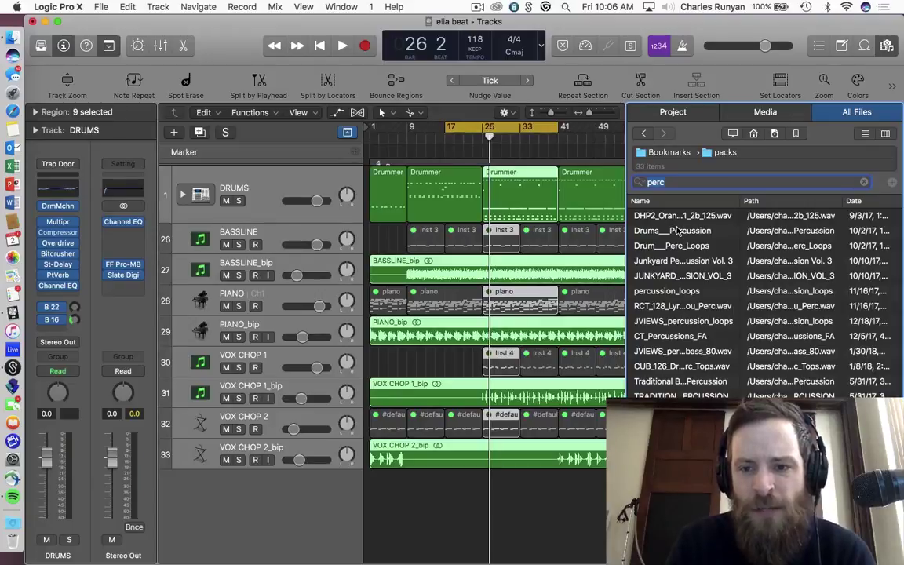
{"action": "left_click", "coordinate": [680, 232]}
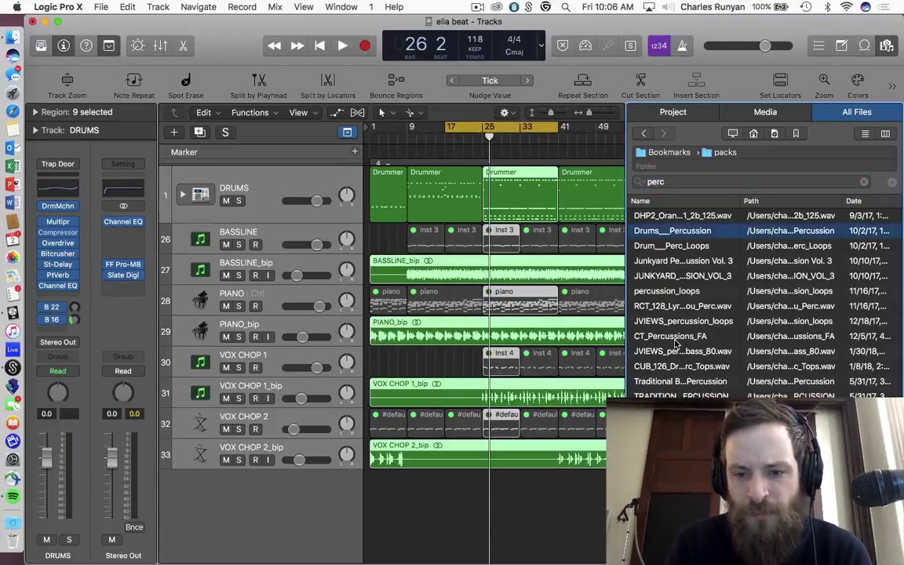
{"action": "left_click", "coordinate": [682, 290]}
{"action": "left_click", "coordinate": [684, 321]}
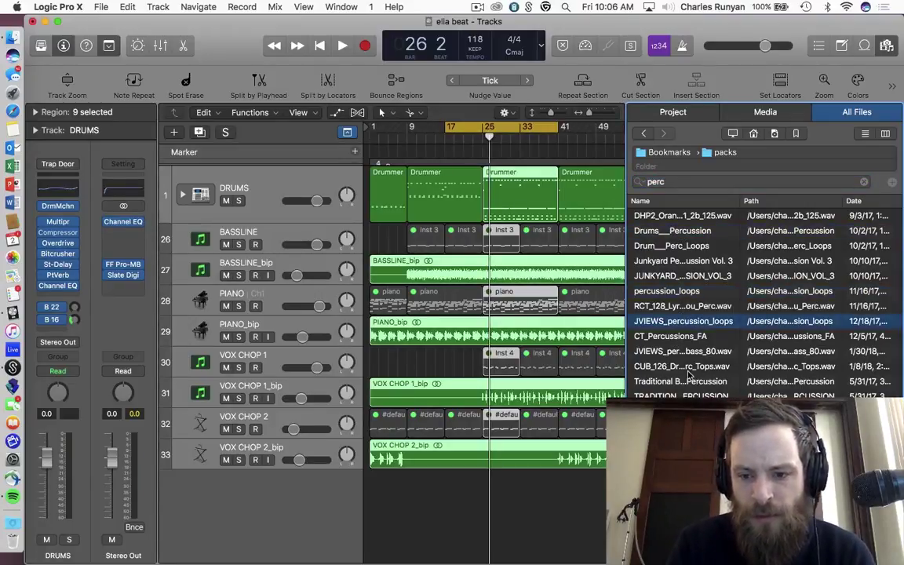
{"action": "left_click", "coordinate": [687, 366]}
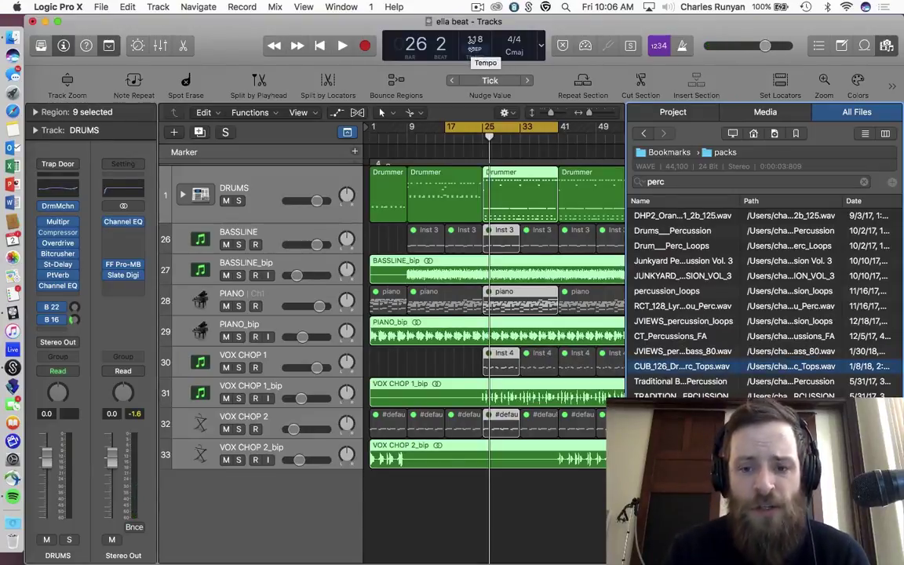
Add the CUB_126 loop as track 34 at bar 25, cycle bars 25–27, and play.
{"action": "left_click_drag", "start_coordinate": [660, 371], "coordinate": [486, 500]}
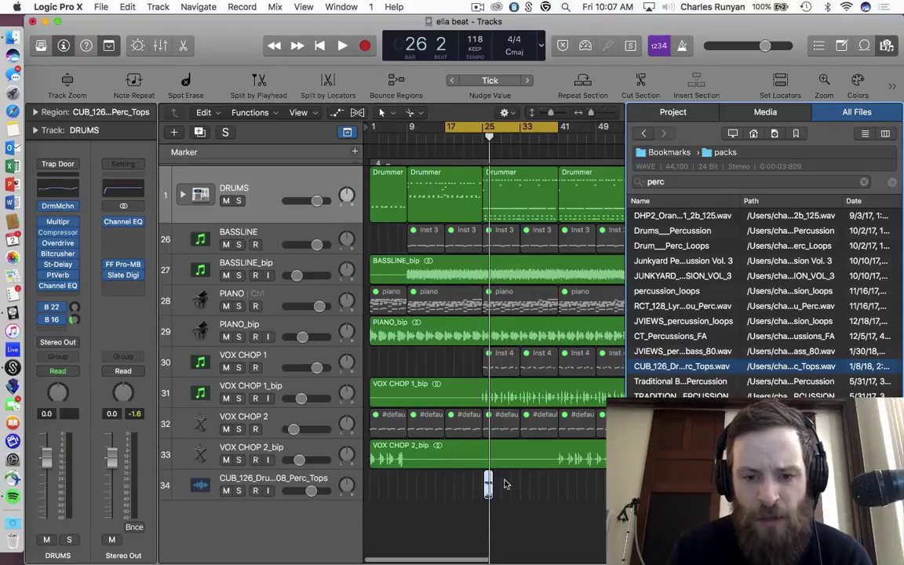
{"action": "key", "text": "super+Right"}
{"action": "key", "text": "super+Right"}
{"action": "key", "text": "super+Right"}
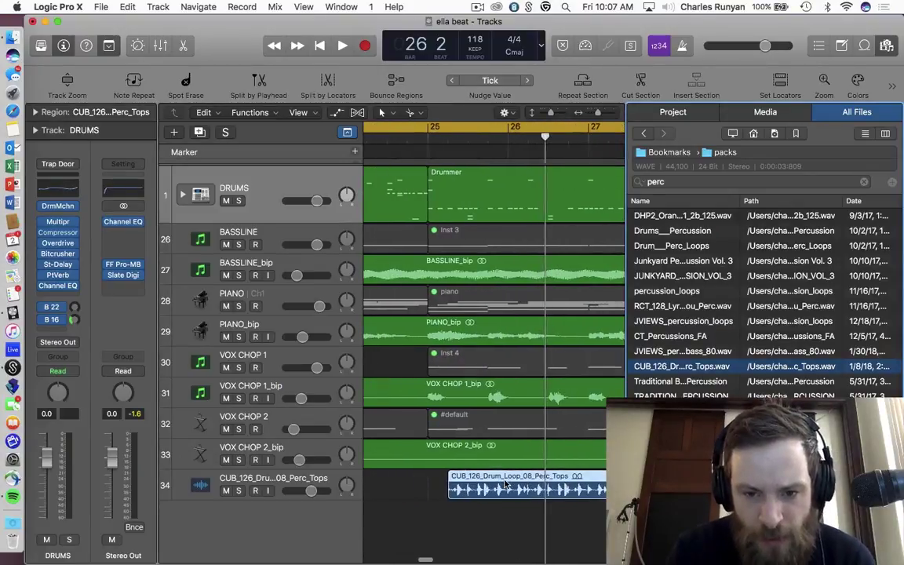
{"action": "left_click_drag", "start_coordinate": [507, 486], "coordinate": [483, 485]}
{"action": "key", "text": "super+Left"}
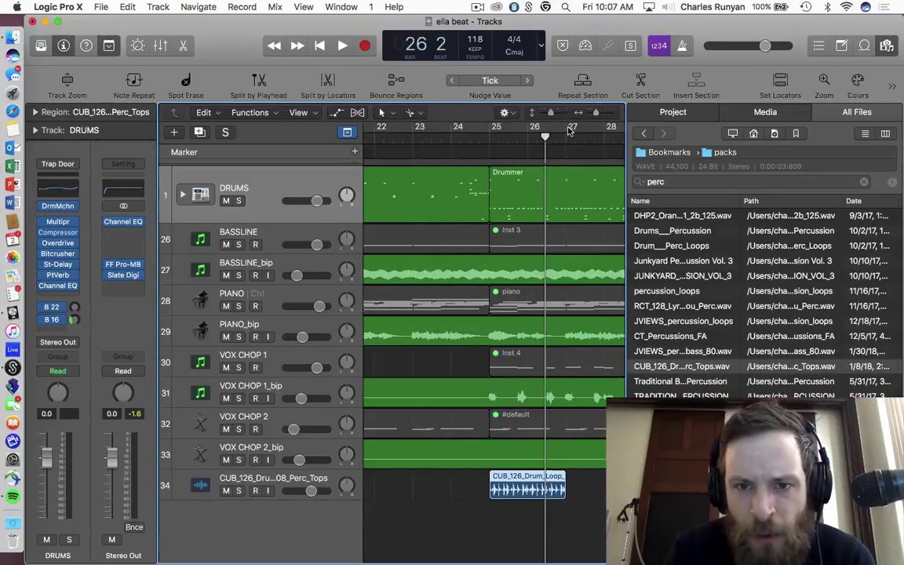
{"action": "left_click_drag", "start_coordinate": [572, 129], "coordinate": [499, 127]}
{"action": "key", "text": "space"}
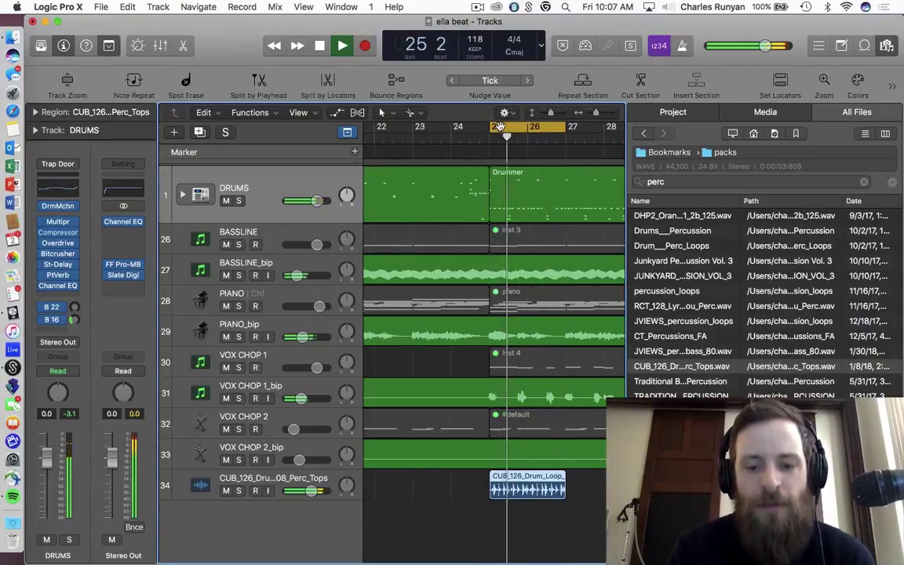
Hide the browser, copy the loop region to bar 27, extend the cycle to bar 29, and play.
{"action": "key", "text": "space"}
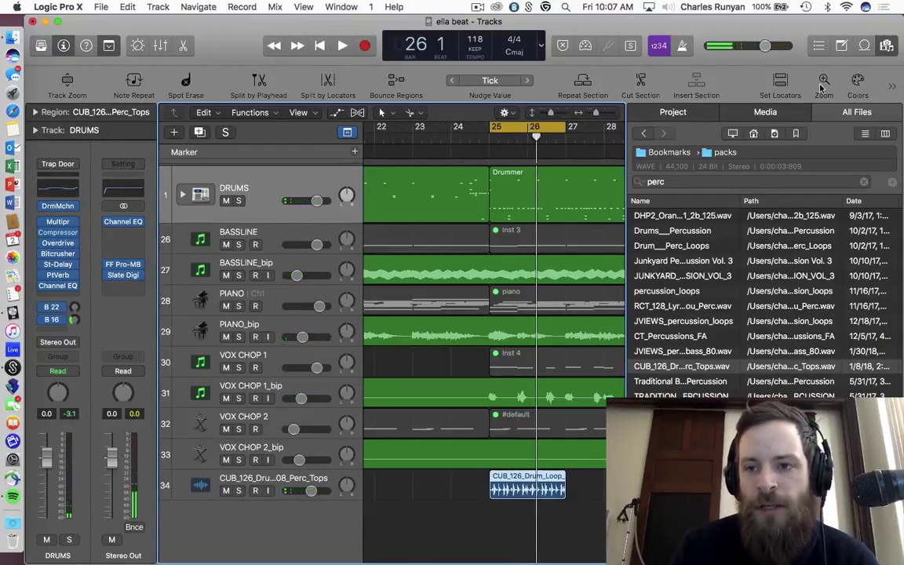
{"action": "left_click", "coordinate": [885, 46]}
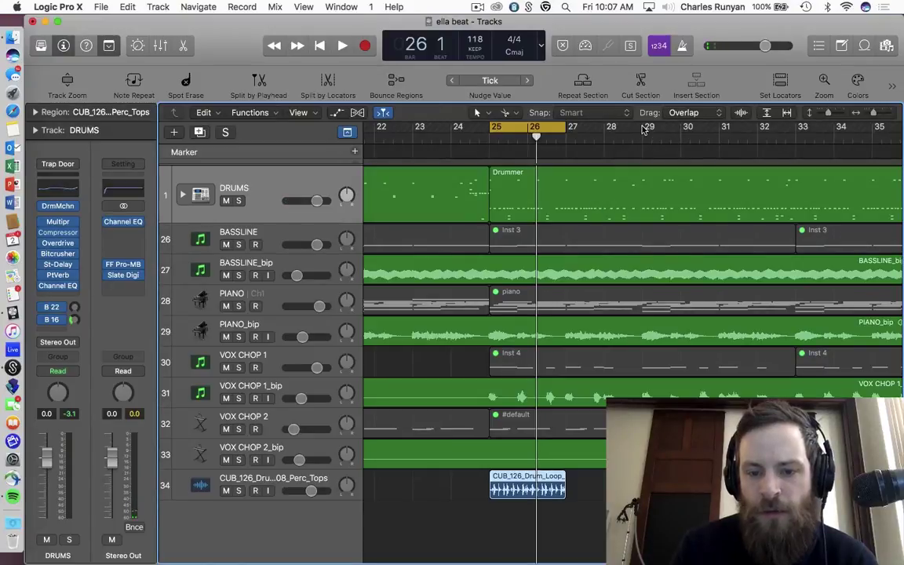
{"action": "left_click_drag", "start_coordinate": [511, 481], "coordinate": [587, 481]}
{"action": "left_click_drag", "start_coordinate": [643, 129], "coordinate": [649, 129]}
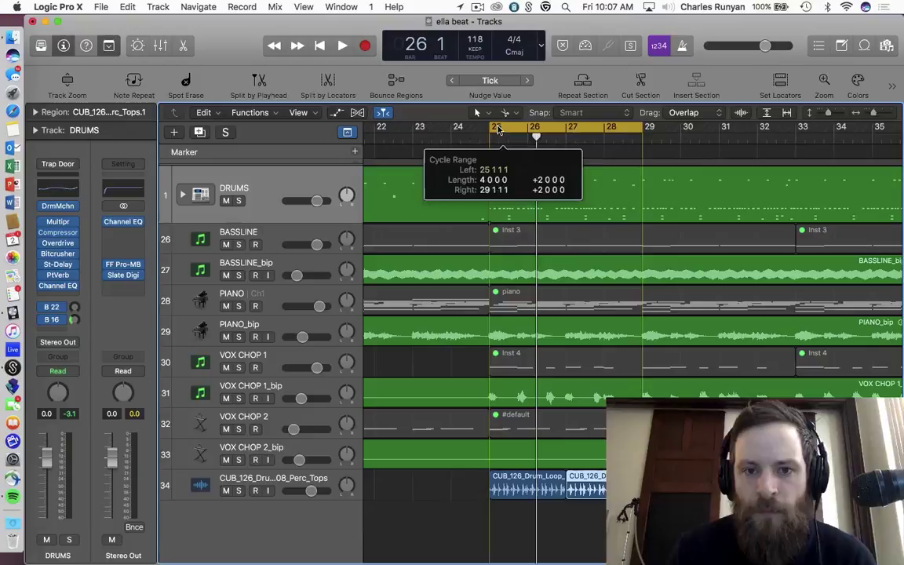
{"action": "key", "text": "space"}
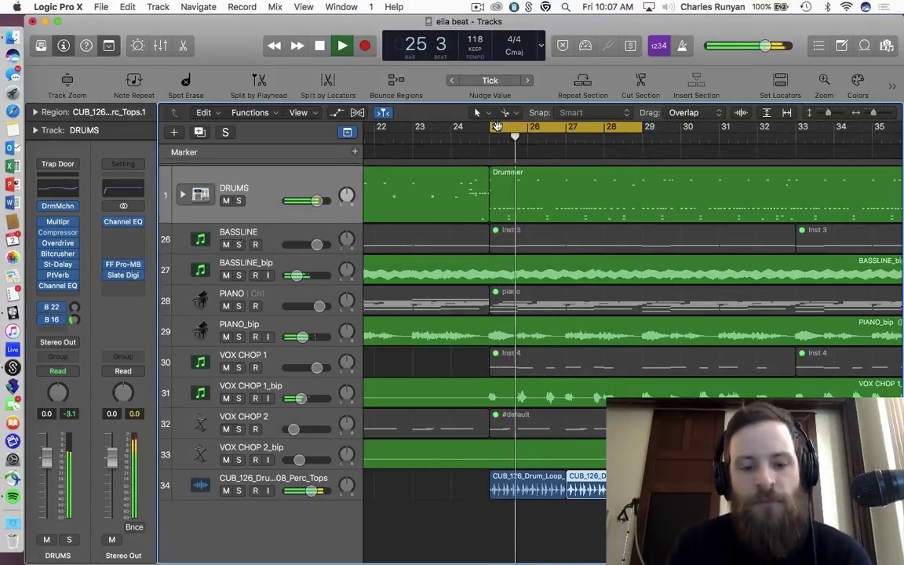
Stop playback of the bars 25–29 cycle.
{"action": "key", "text": "space"}
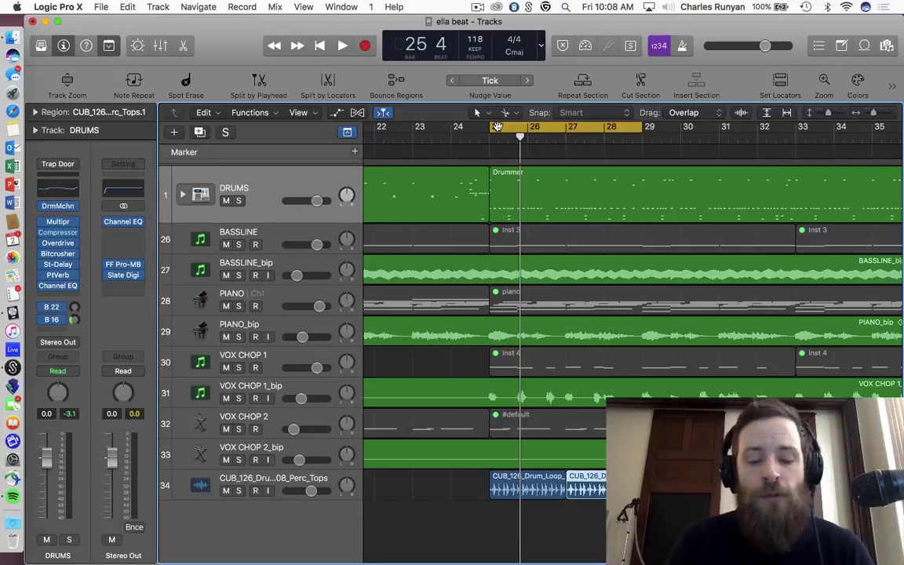
Open the drum loop region in the Audio Track Editor, resize the pane, and view its File Tempo.
{"action": "double_click", "coordinate": [545, 487]}
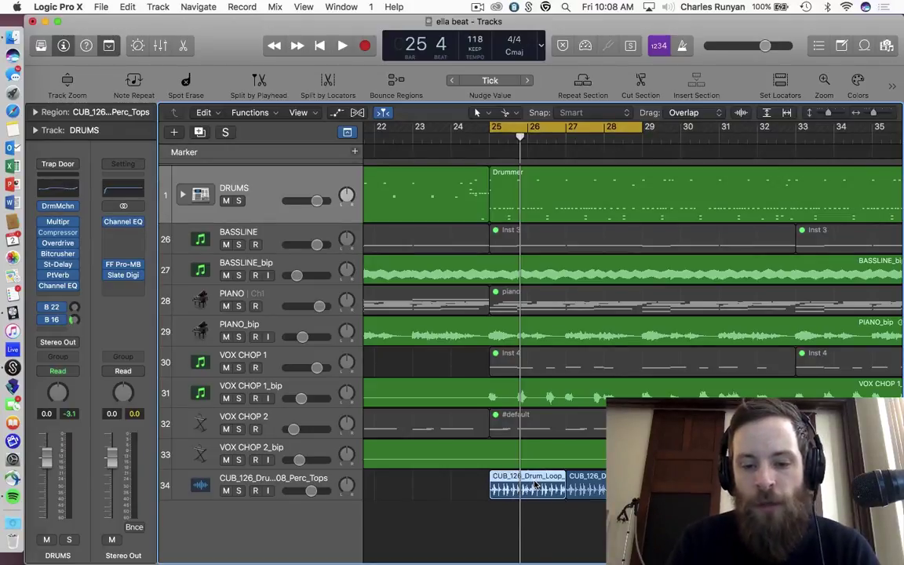
{"action": "left_click_drag", "start_coordinate": [524, 447], "coordinate": [578, 255]}
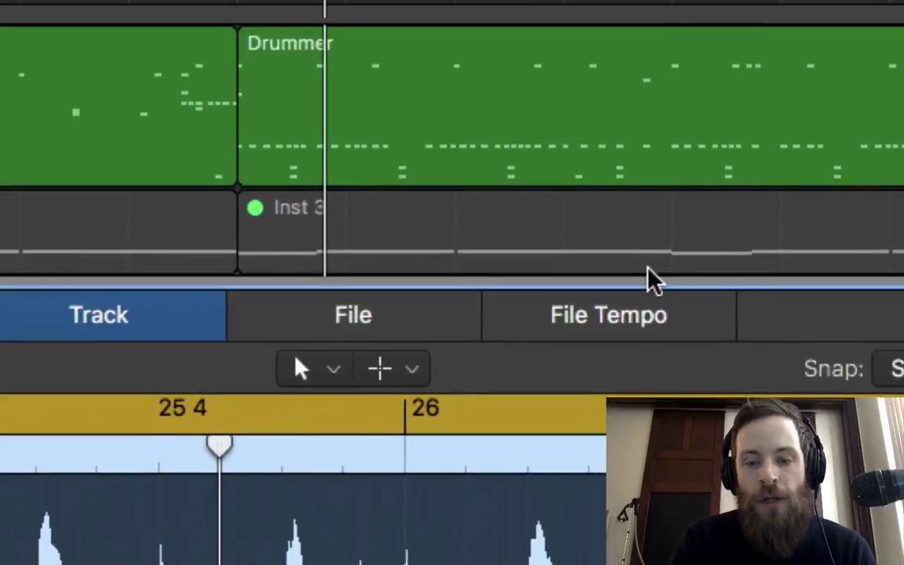
{"action": "left_click", "coordinate": [602, 337]}
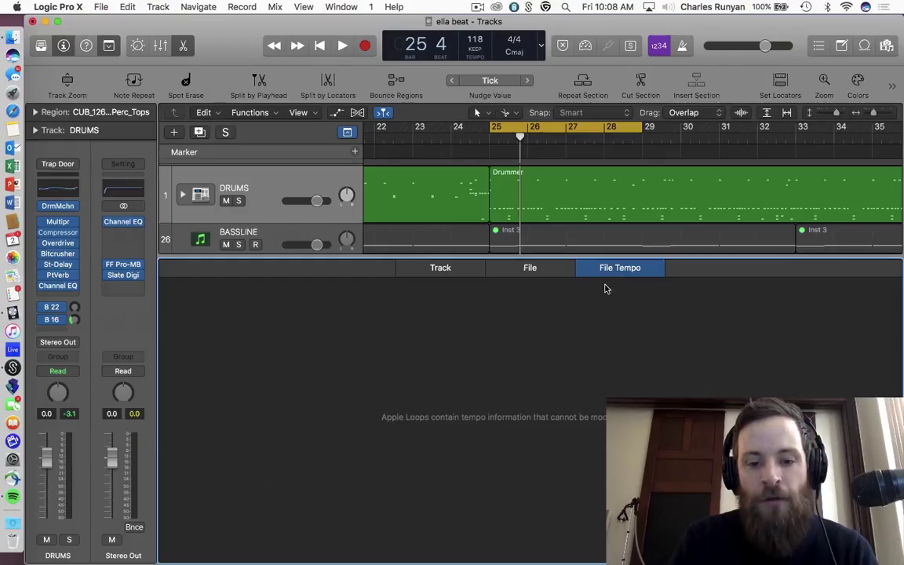
{"action": "scroll", "coordinate": [594, 188], "scroll_direction": "down", "scroll_amount": 10}
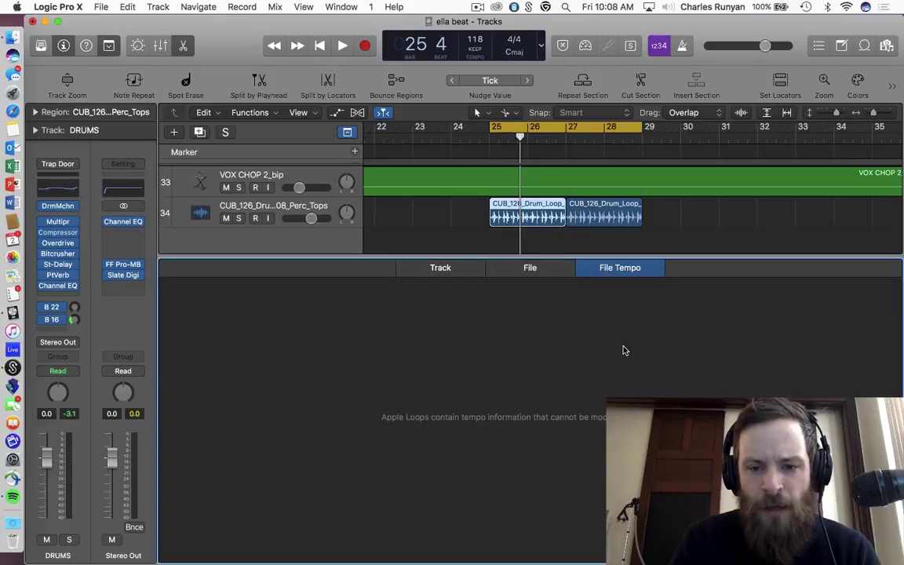
Remove both Perc Tops drum loop regions from track 34.
{"action": "double_click", "coordinate": [527, 210]}
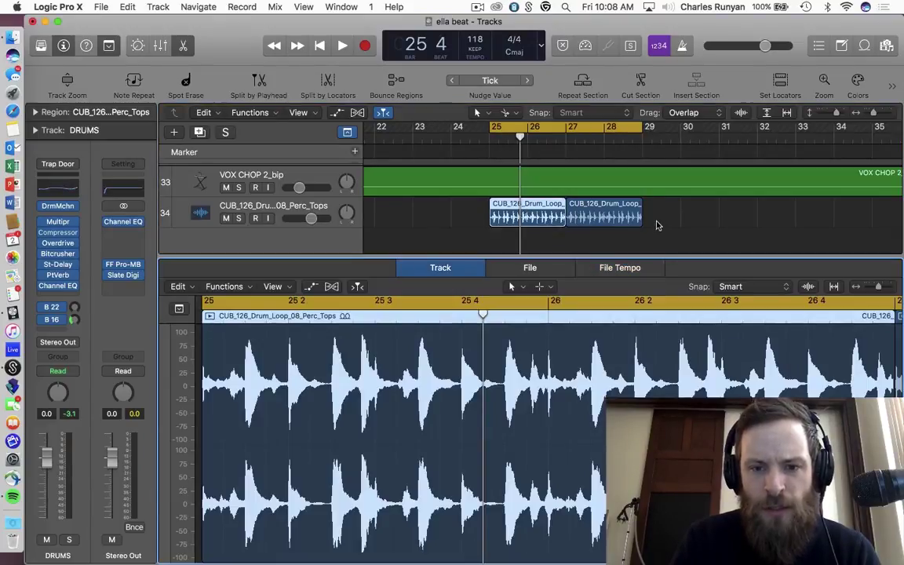
{"action": "left_click", "coordinate": [619, 267]}
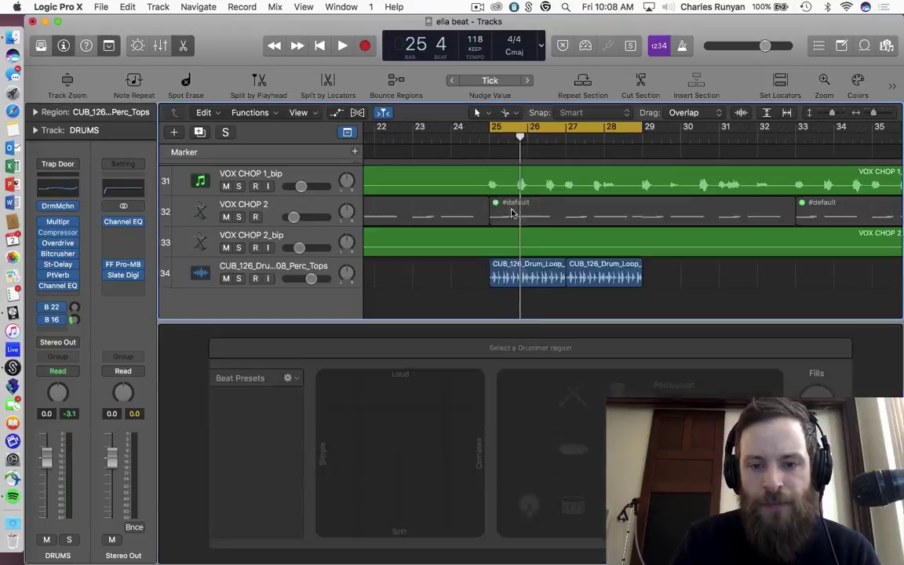
{"action": "left_click_drag", "start_coordinate": [643, 297], "coordinate": [665, 296]}
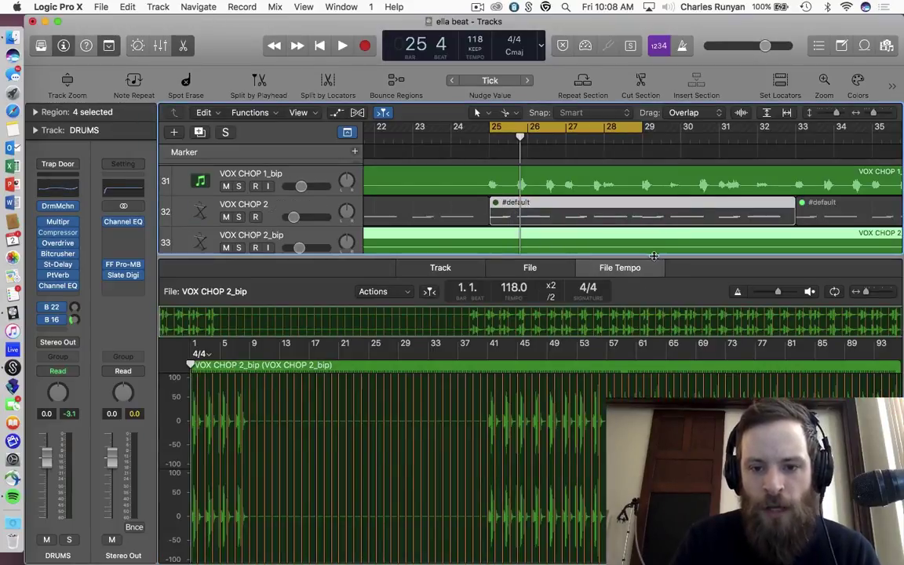
{"action": "left_click_drag", "start_coordinate": [653, 256], "coordinate": [655, 349]}
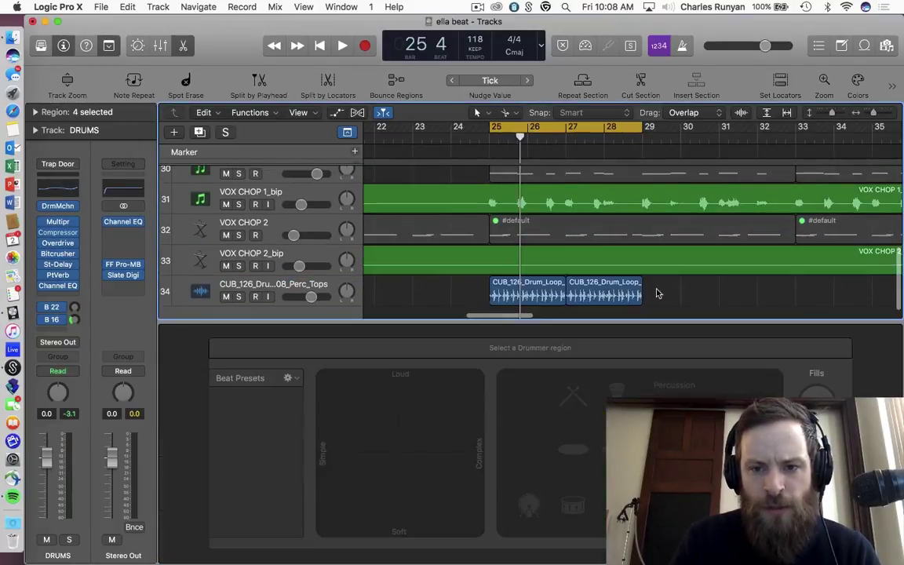
{"action": "left_click", "coordinate": [658, 293]}
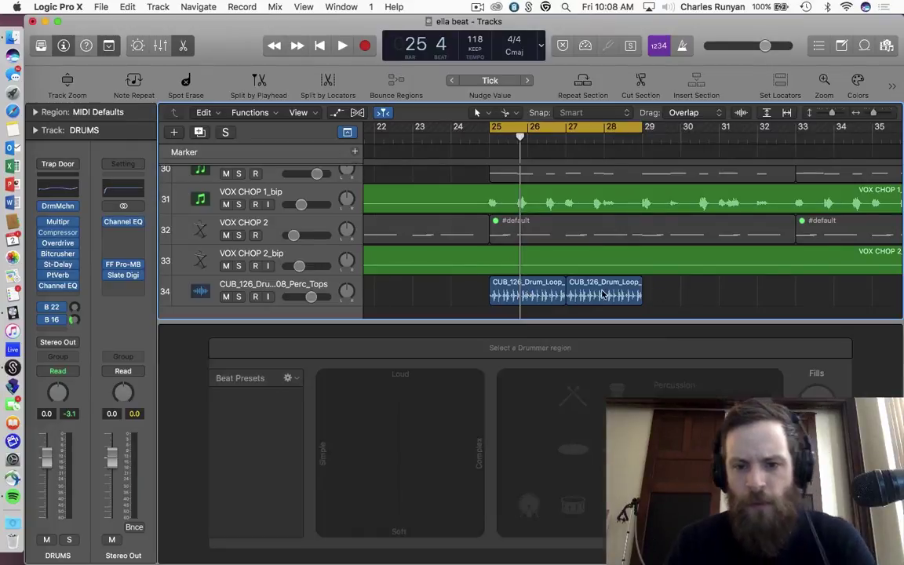
{"action": "key", "text": "super+z"}
{"action": "key", "text": "super+z"}
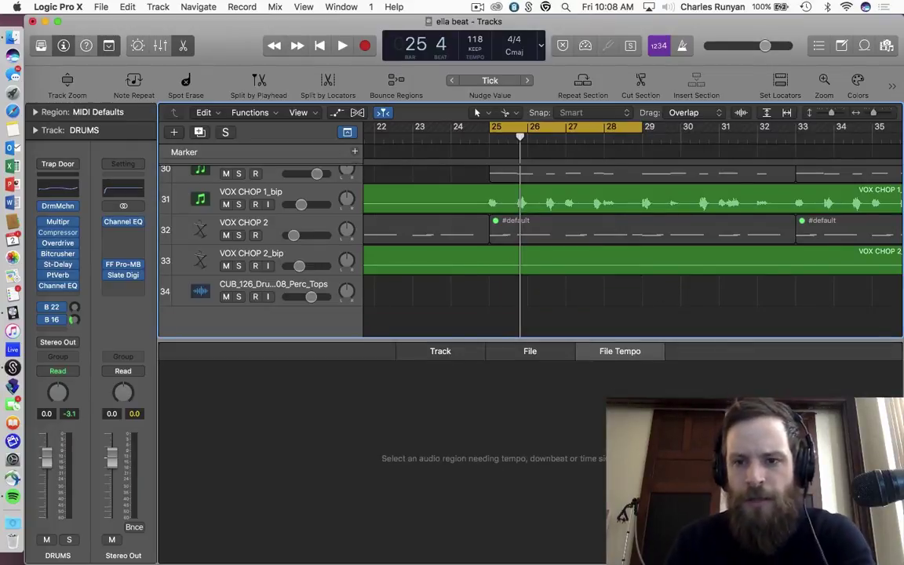
Search packs for 'drum' and place the BDM_02_Clean_Beat_118 loop on track 34 at bar 25.
{"action": "left_click", "coordinate": [886, 46]}
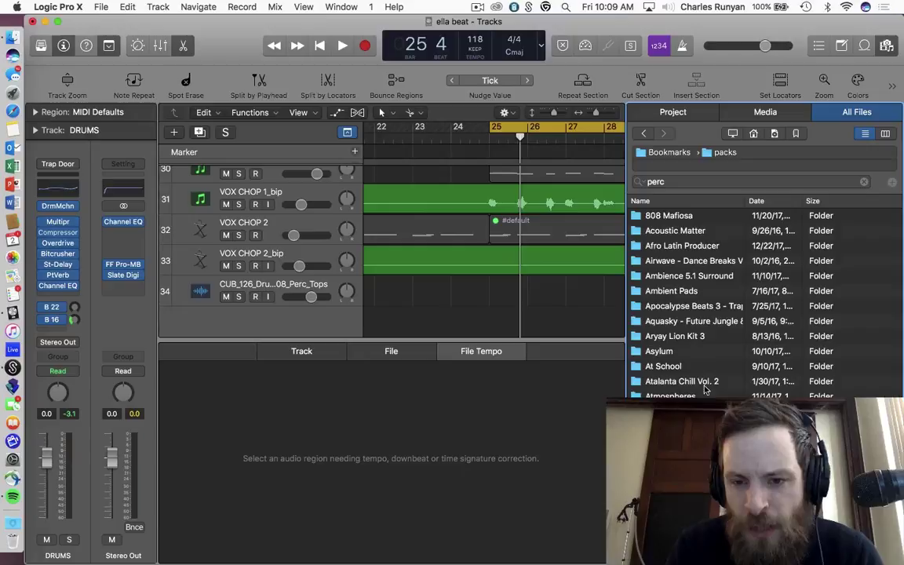
{"action": "scroll", "coordinate": [715, 363], "scroll_direction": "down", "scroll_amount": 2}
{"action": "scroll", "coordinate": [706, 314], "scroll_direction": "up", "scroll_amount": 2}
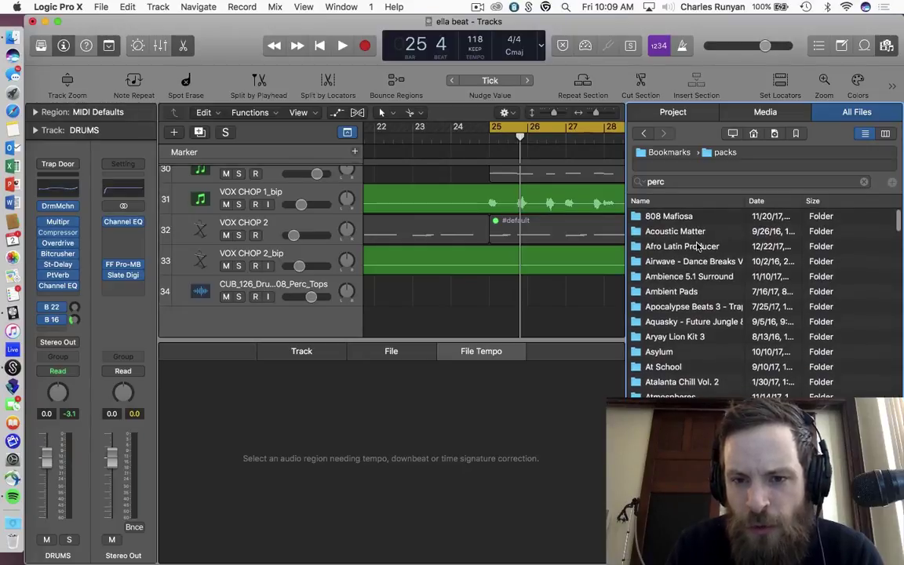
{"action": "left_click", "coordinate": [682, 246]}
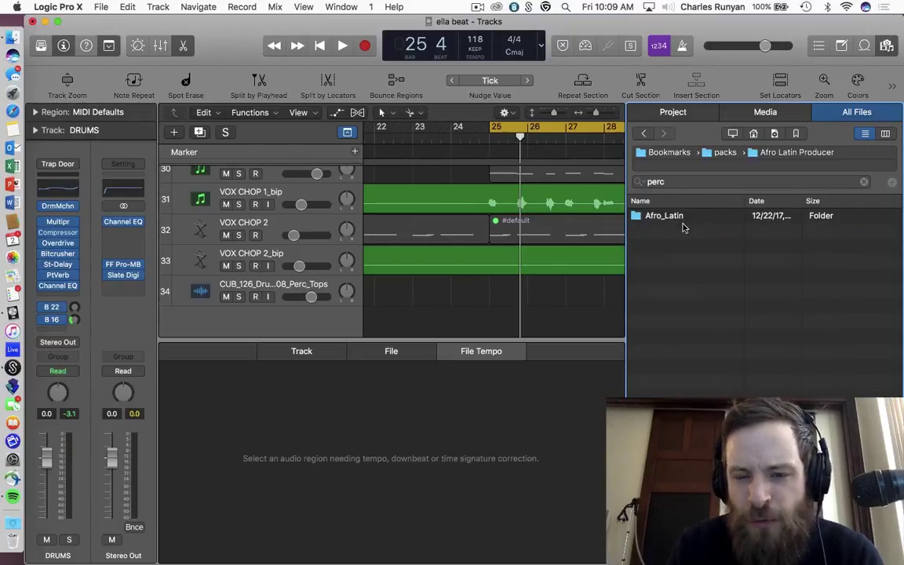
{"action": "double_click", "coordinate": [675, 216]}
{"action": "left_click", "coordinate": [669, 216]}
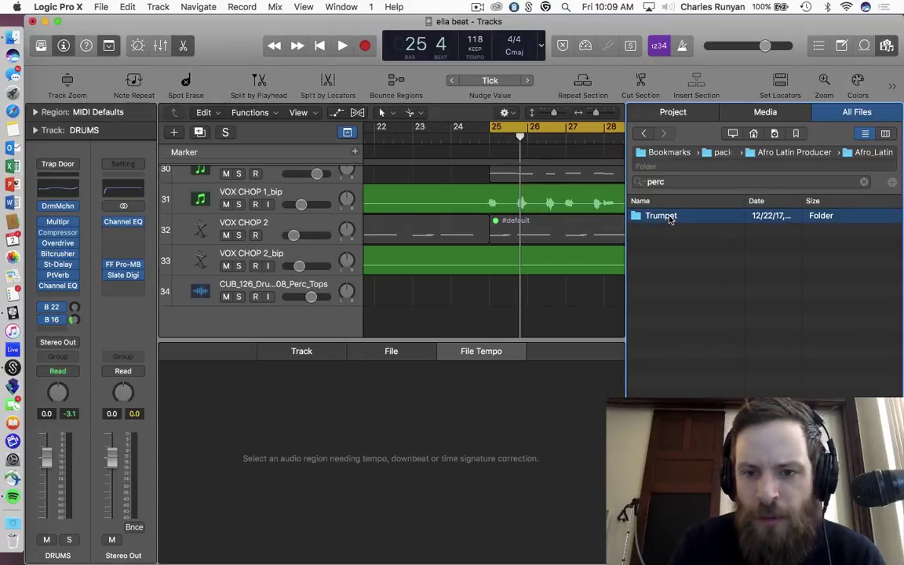
{"action": "left_click", "coordinate": [722, 152]}
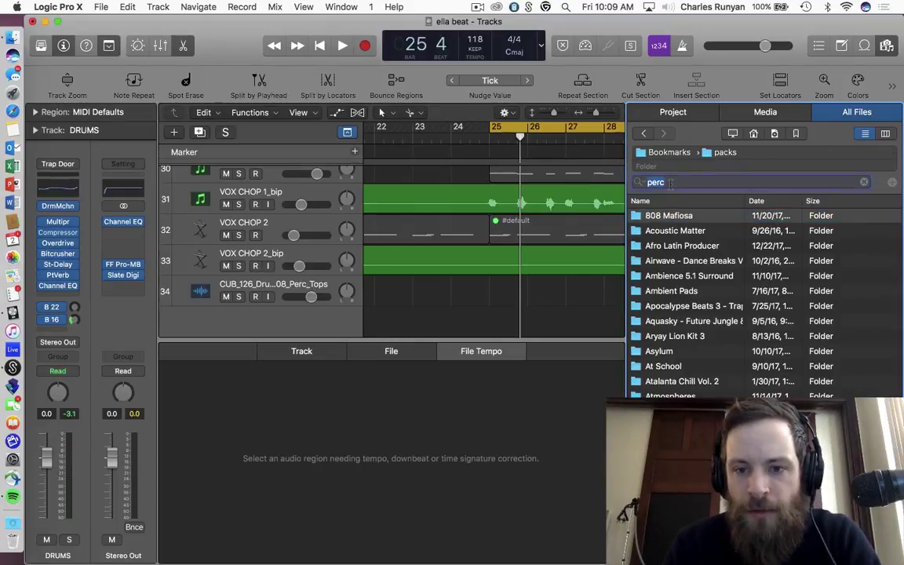
{"action": "type", "text": "drum"}
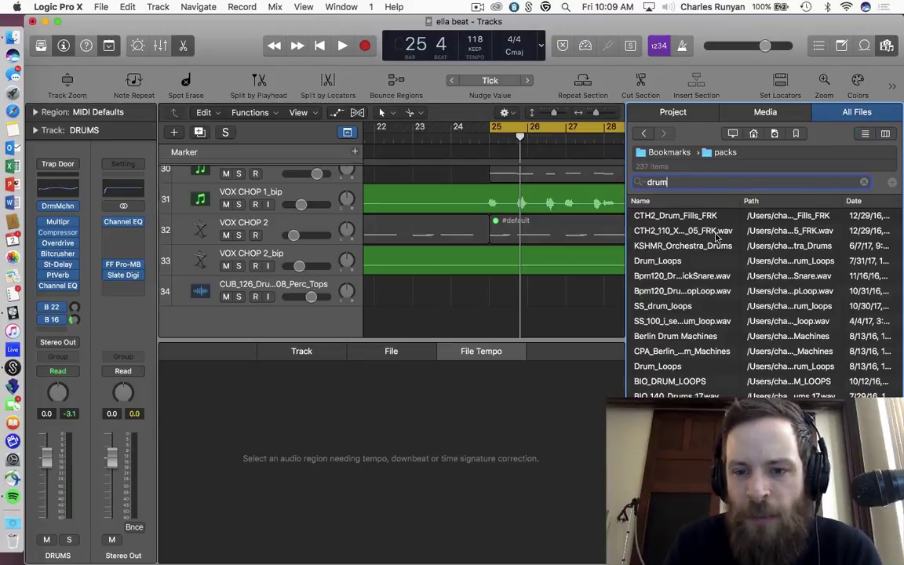
{"action": "left_click", "coordinate": [680, 357]}
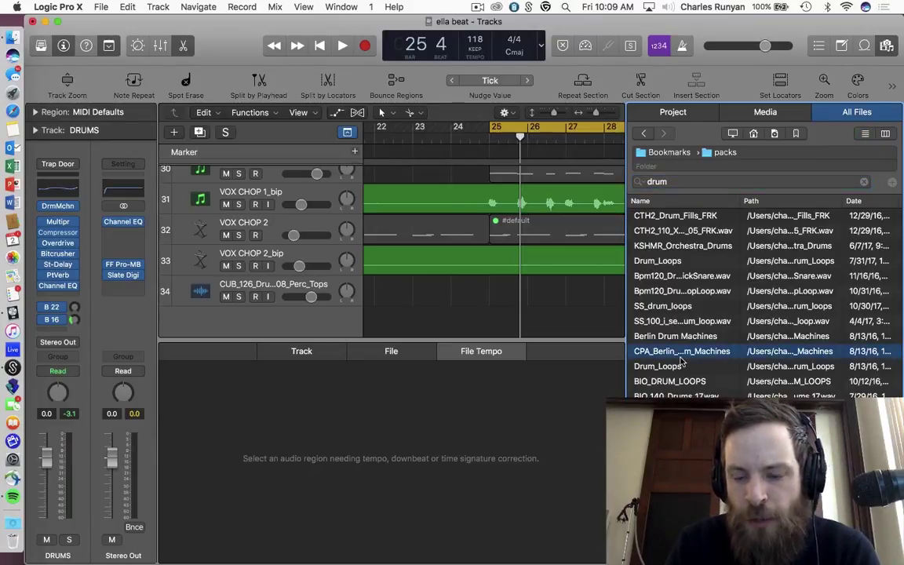
{"action": "left_click_drag", "start_coordinate": [681, 360], "coordinate": [489, 294]}
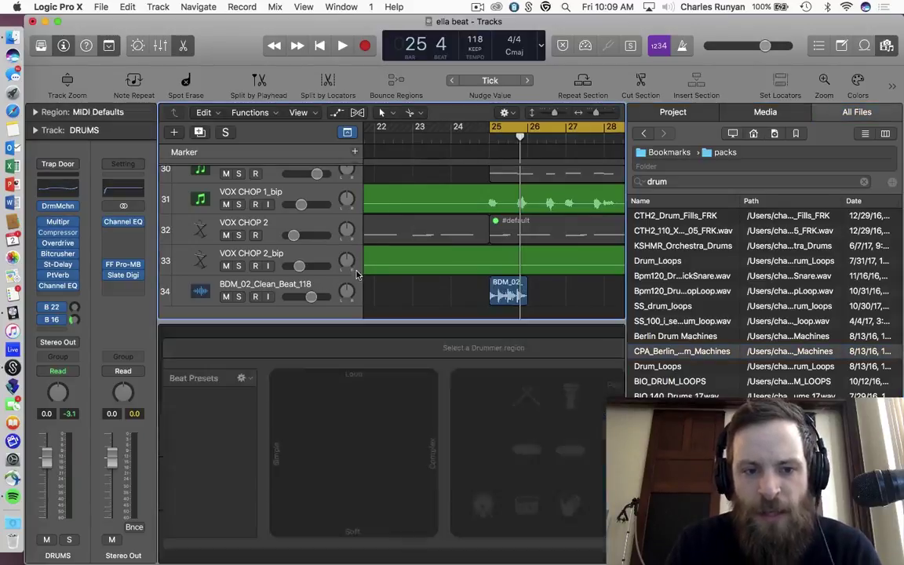
Solo track 34, audition the BDM_02 drum loop, and hide the file browser.
{"action": "left_click", "coordinate": [239, 297]}
{"action": "key", "text": "space"}
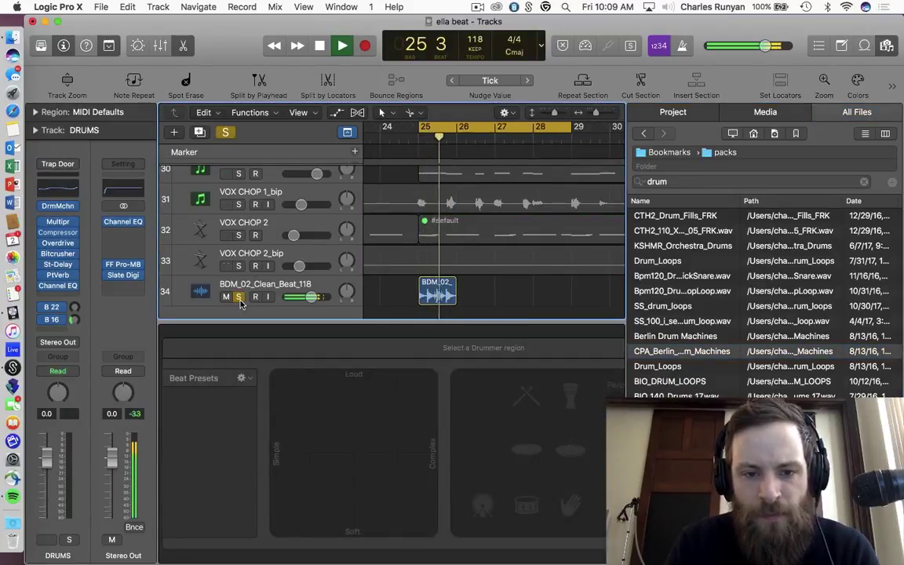
{"action": "key", "text": "space"}
{"action": "left_click", "coordinate": [434, 293]}
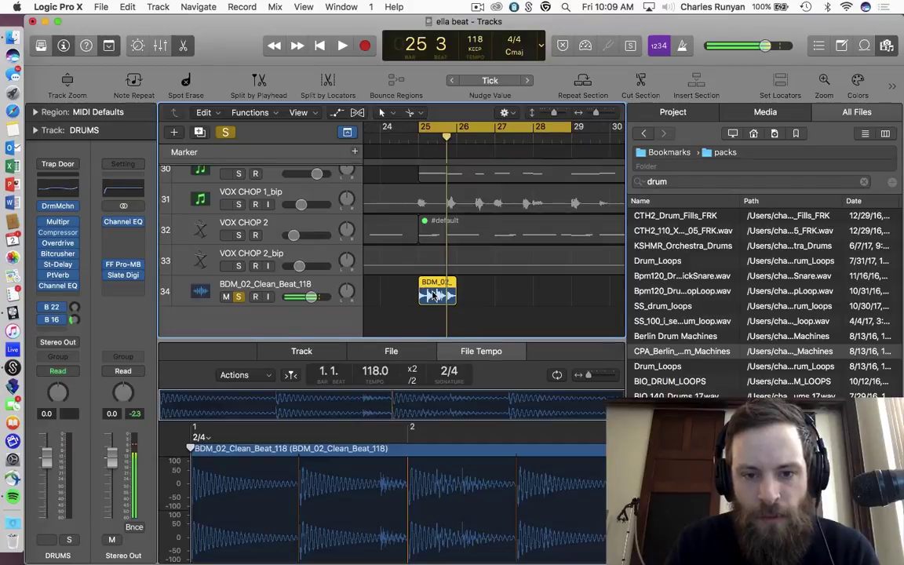
{"action": "left_click", "coordinate": [888, 43]}
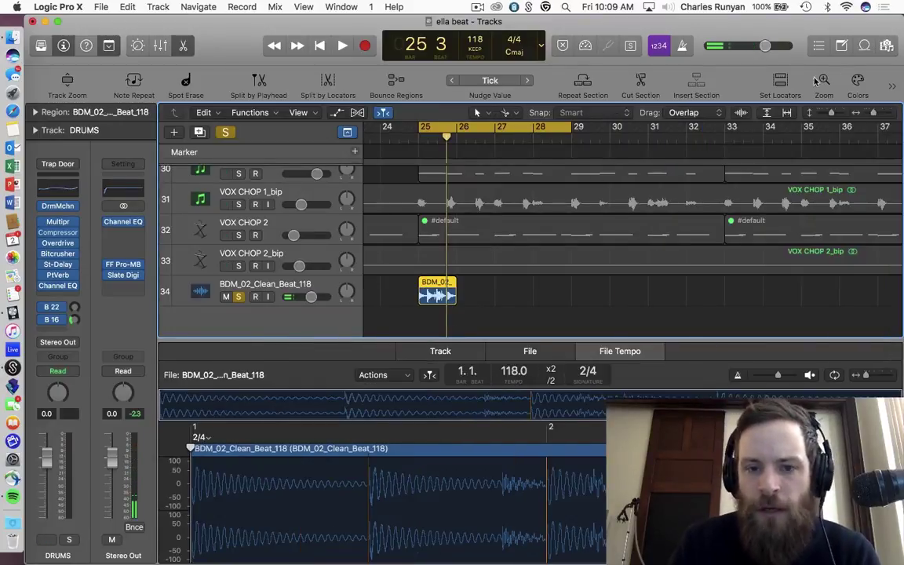
Copy the BDM_02 region to bars 26, 27 and 28, play it, then unsolo track 34.
{"action": "left_click_drag", "start_coordinate": [436, 294], "coordinate": [474, 295]}
{"action": "left_click_drag", "start_coordinate": [473, 295], "coordinate": [554, 296]}
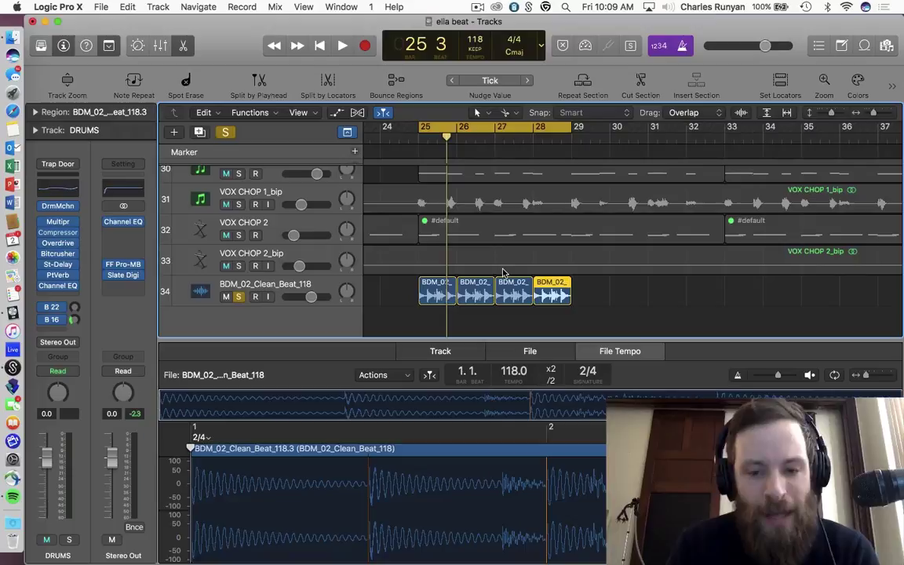
{"action": "key", "text": "space"}
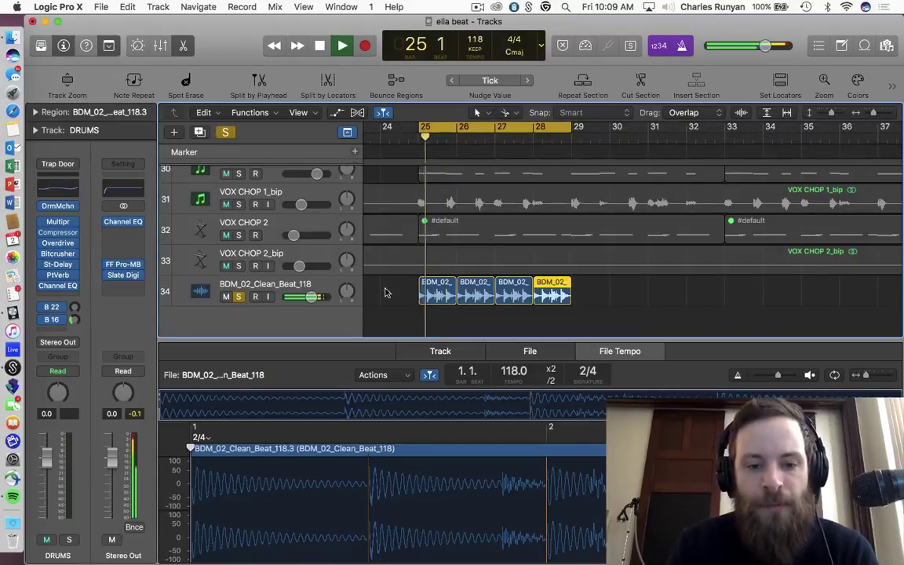
{"action": "left_click", "coordinate": [238, 297]}
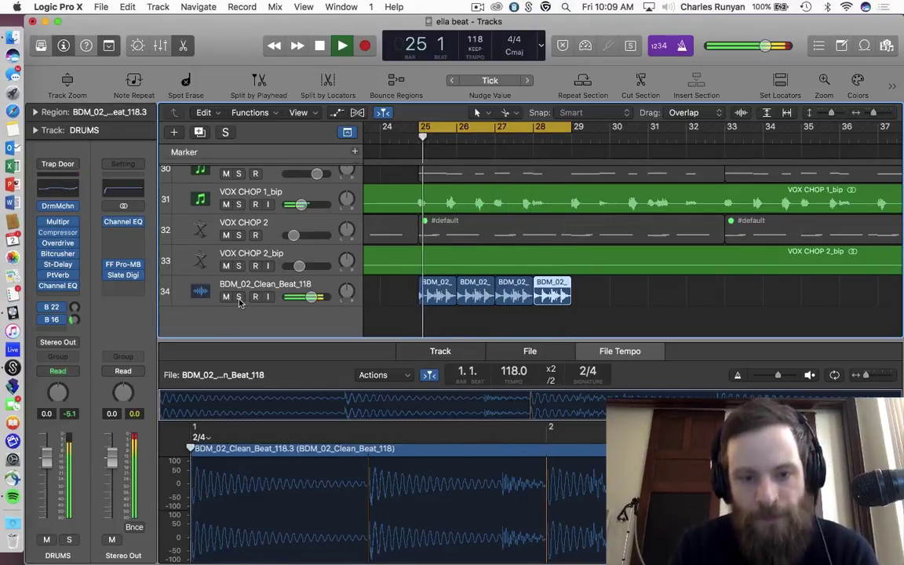
Enlarge the tempo editor and scale the first BDM_02 region's file tempo to 118.2 in 2/4.
{"action": "key", "text": "space"}
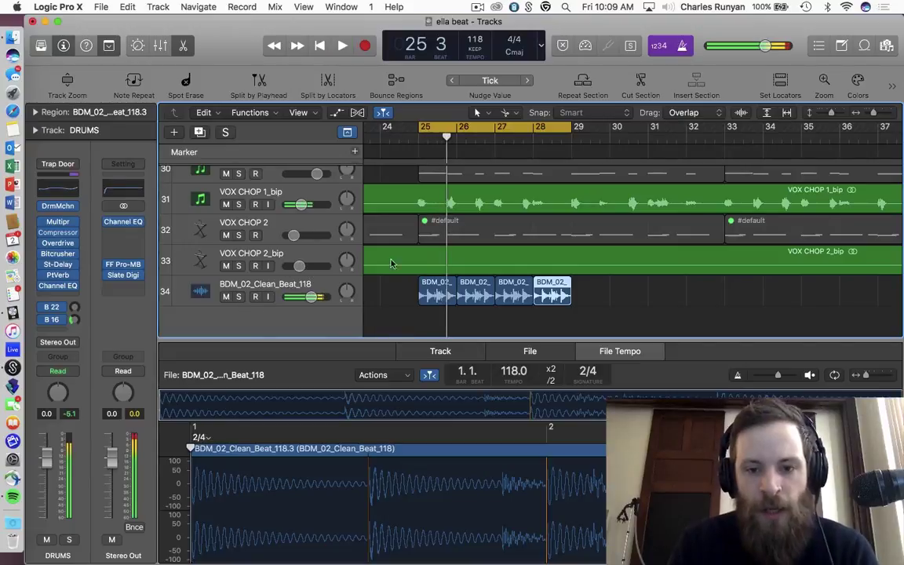
{"action": "left_click", "coordinate": [446, 294]}
{"action": "left_click_drag", "start_coordinate": [654, 339], "coordinate": [655, 259]}
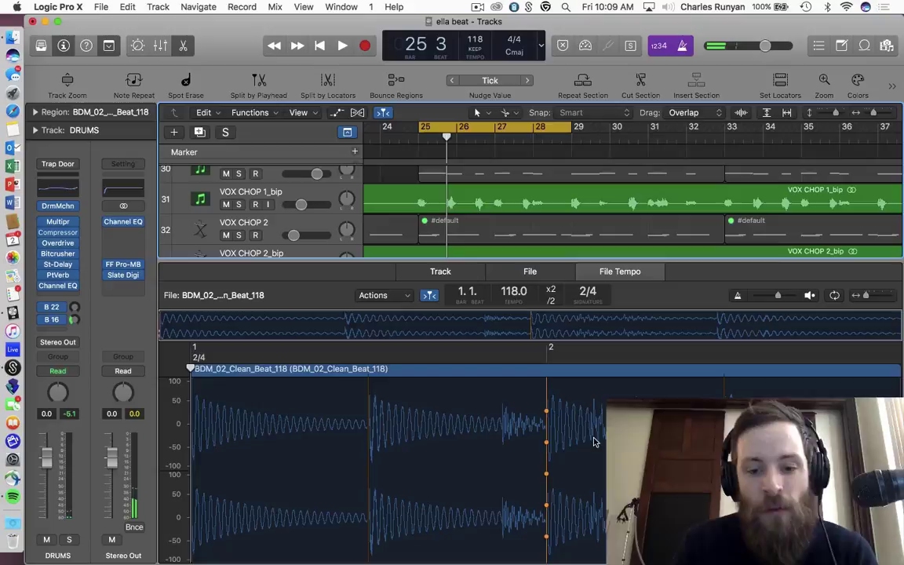
{"action": "mouse_move", "coordinate": [545, 443]}
{"action": "left_mouse_down"}
{"action": "mouse_move", "coordinate": [522, 443]}
{"action": "mouse_move", "coordinate": [546, 444]}
{"action": "left_mouse_up"}
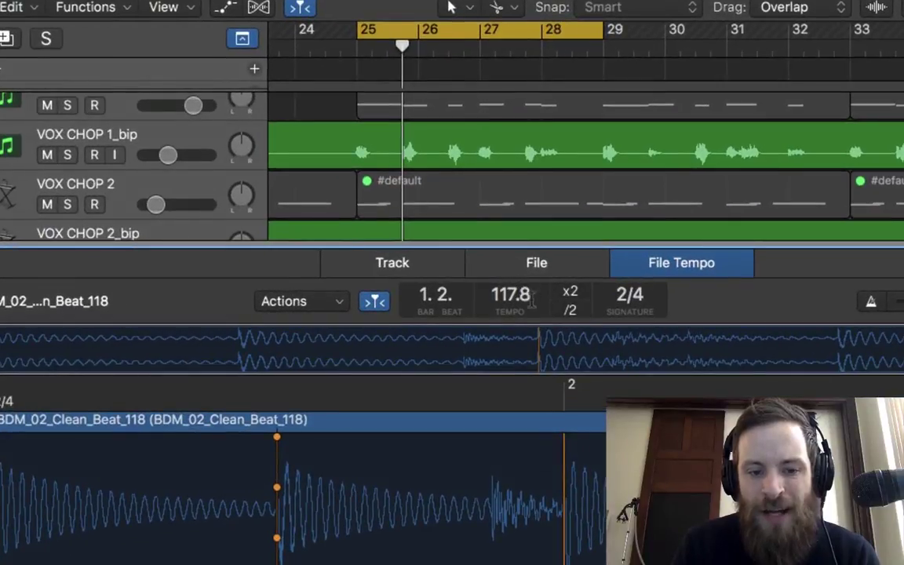
{"action": "left_click_drag", "start_coordinate": [279, 539], "coordinate": [276, 538]}
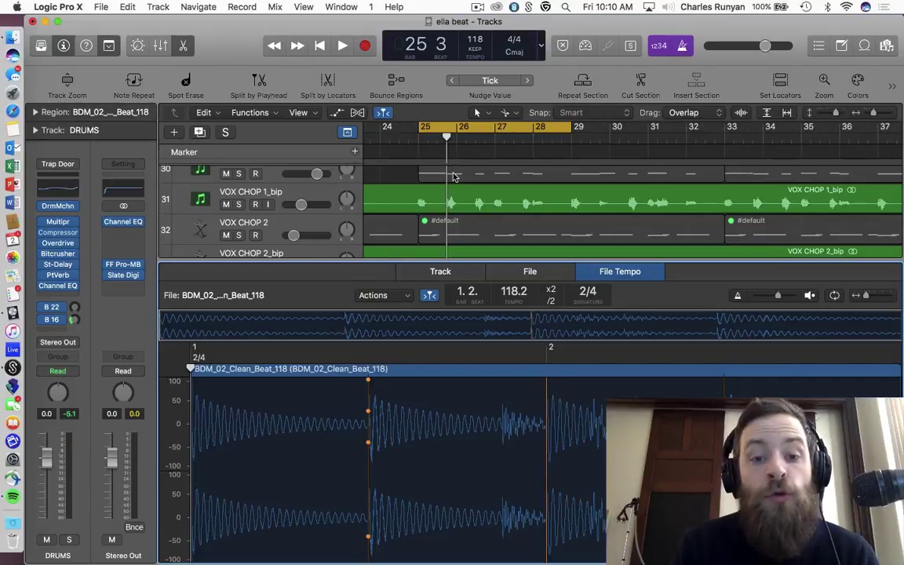
{"action": "scroll", "coordinate": [453, 177], "scroll_direction": "down", "scroll_amount": 4}
{"action": "left_click", "coordinate": [396, 296]}
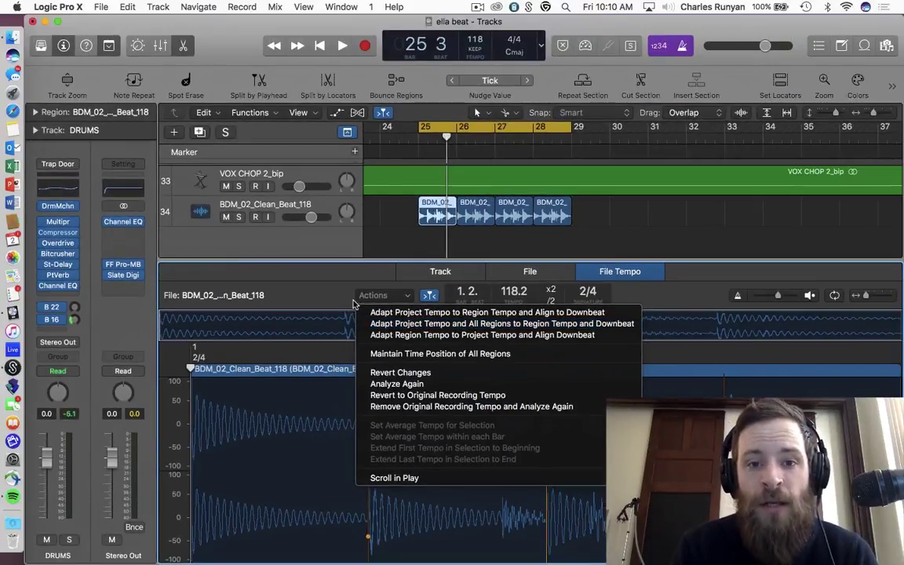
{"action": "left_click", "coordinate": [332, 272]}
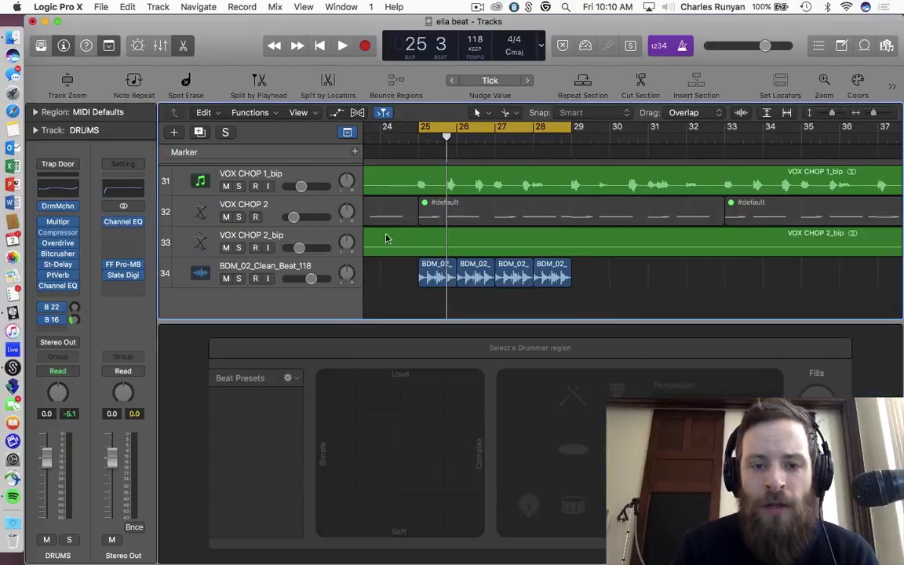
{"action": "left_click", "coordinate": [474, 240]}
{"action": "left_click_drag", "start_coordinate": [619, 257], "coordinate": [403, 276]}
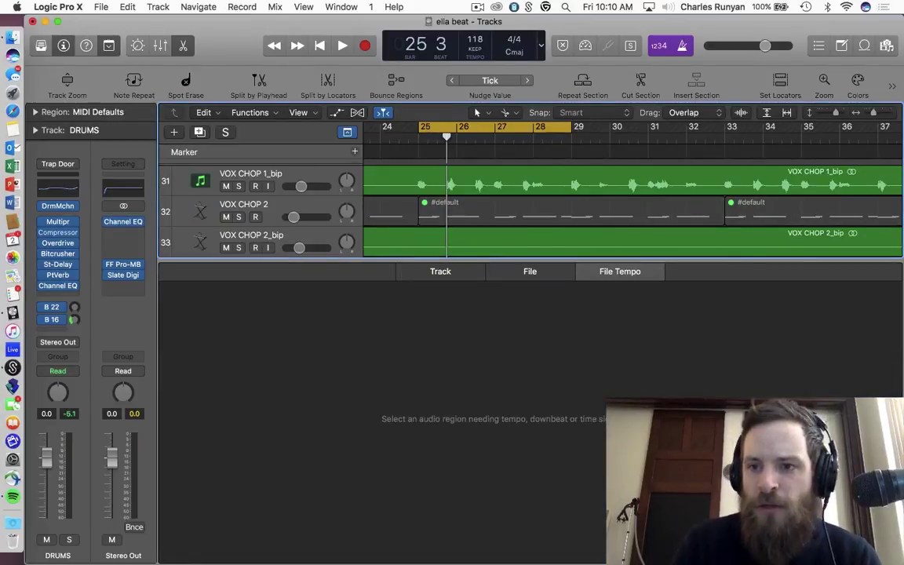
Search the browser for 'drum' and drop LCIR_110_Drum_Loop_01 onto track 34 at bar 25.
{"action": "left_click", "coordinate": [886, 46]}
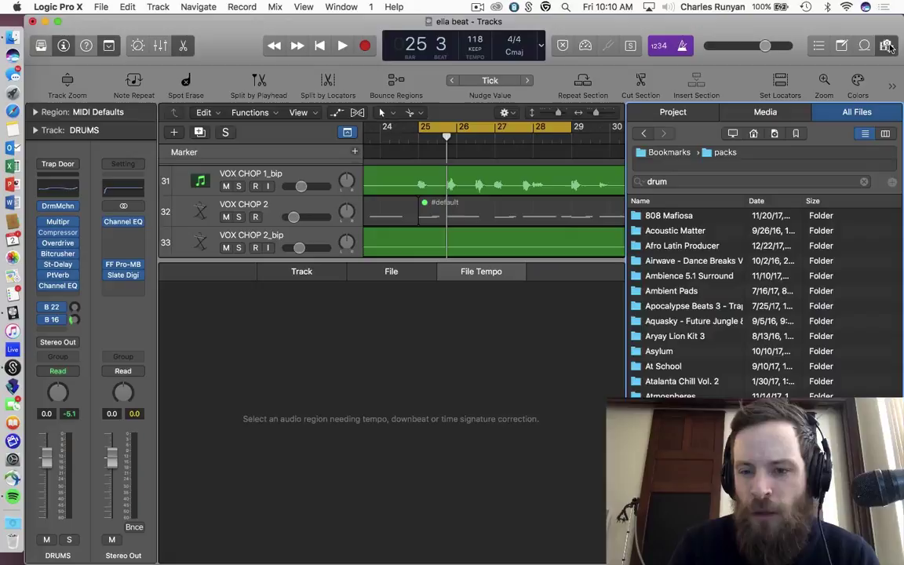
{"action": "left_click", "coordinate": [683, 183]}
{"action": "key", "text": "Return"}
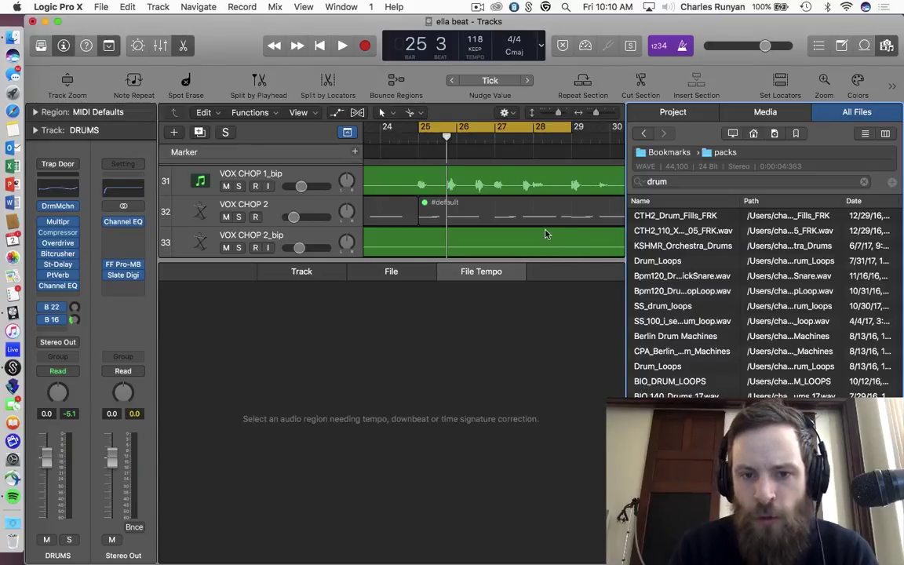
{"action": "scroll", "coordinate": [490, 206], "scroll_direction": "down", "scroll_amount": 3}
{"action": "left_click_drag", "start_coordinate": [674, 404], "coordinate": [420, 209]}
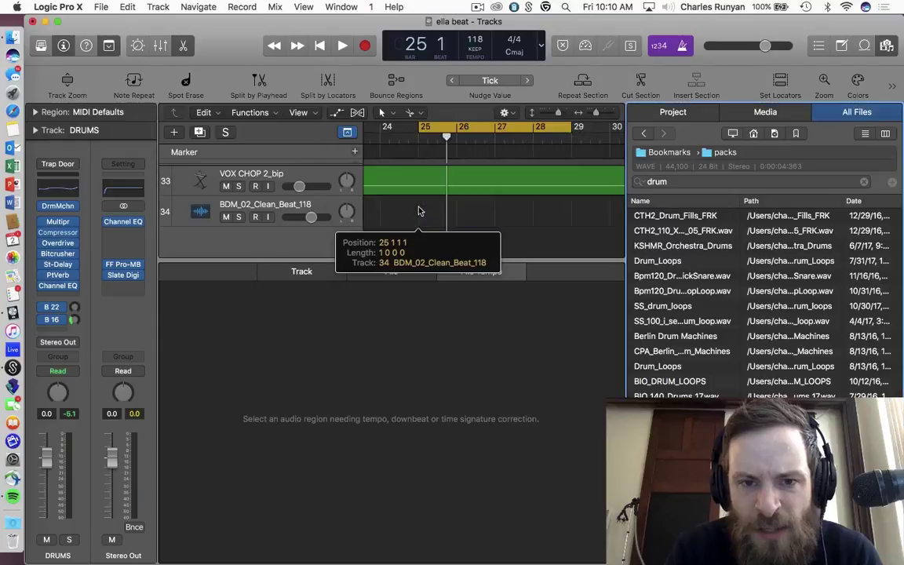
Set the cycle range to bars 25–27 and audition the LCIR loop, soloed and in the mix.
{"action": "left_click", "coordinate": [524, 229]}
{"action": "left_click_drag", "start_coordinate": [502, 128], "coordinate": [422, 132]}
{"action": "key", "text": "space"}
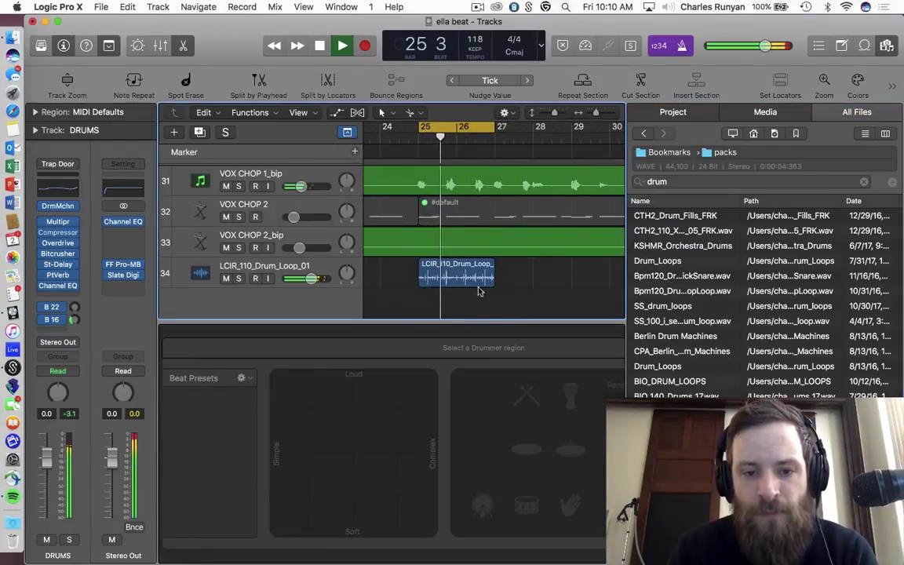
{"action": "left_click", "coordinate": [238, 279]}
{"action": "left_click", "coordinate": [239, 278]}
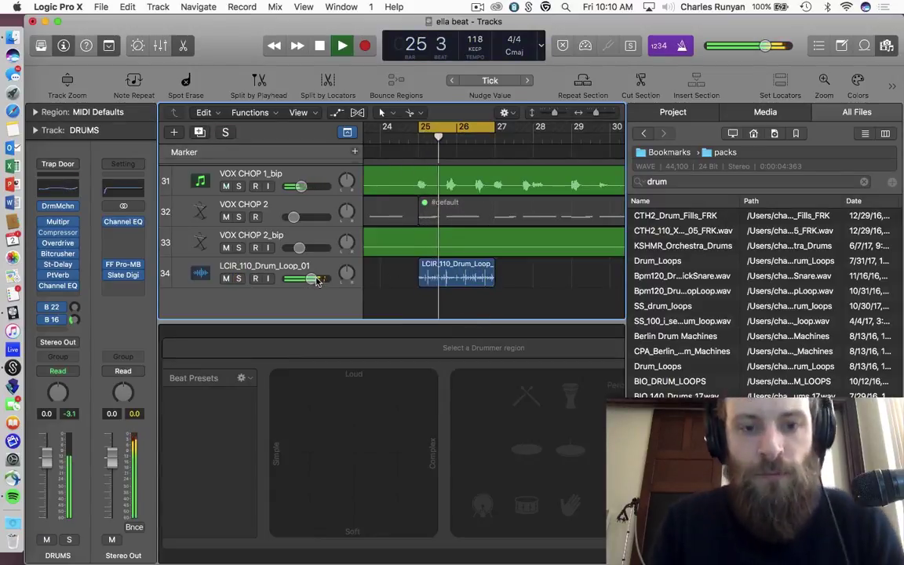
{"action": "key", "text": "space"}
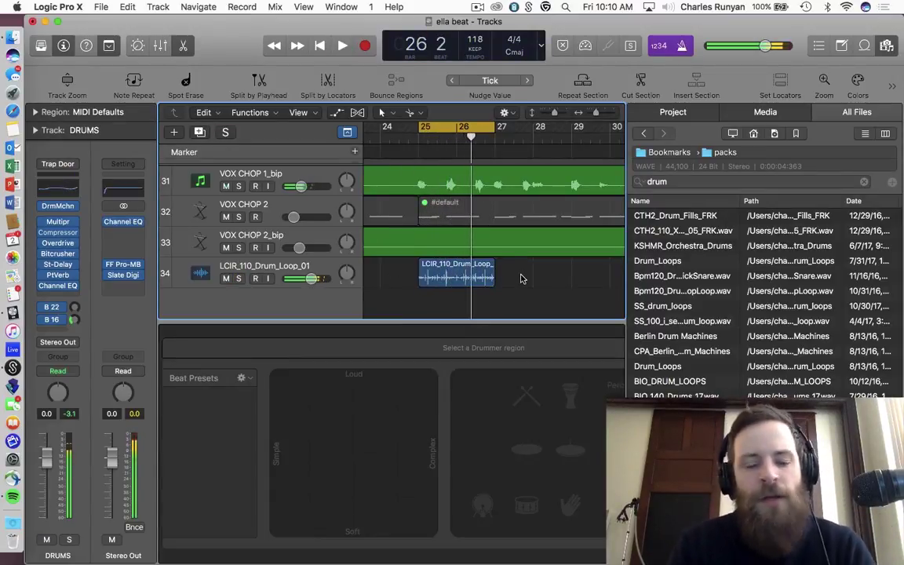
Inspect the LCIR loop in the tempo editor, then delete the LCIR_110_Drum_Loop_01 region.
{"action": "double_click", "coordinate": [481, 274]}
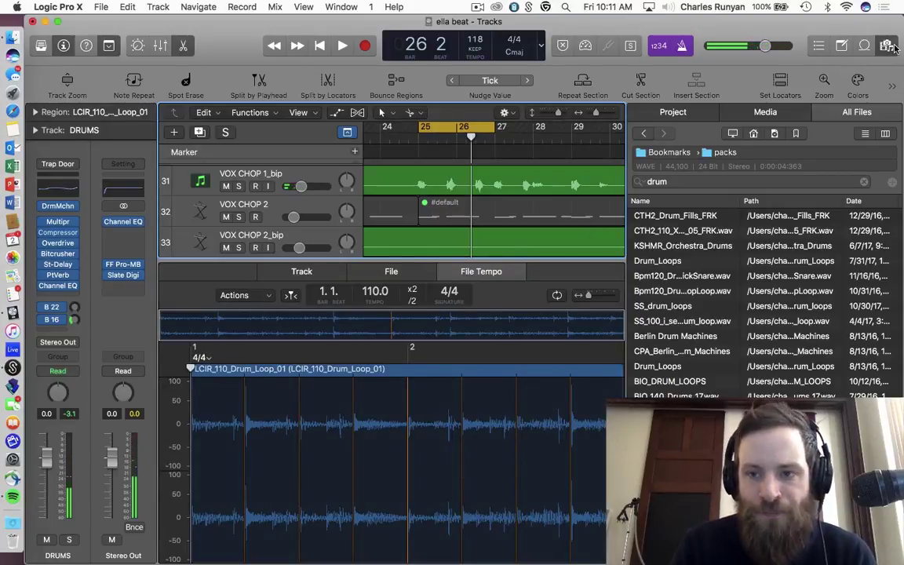
{"action": "key", "text": "f"}
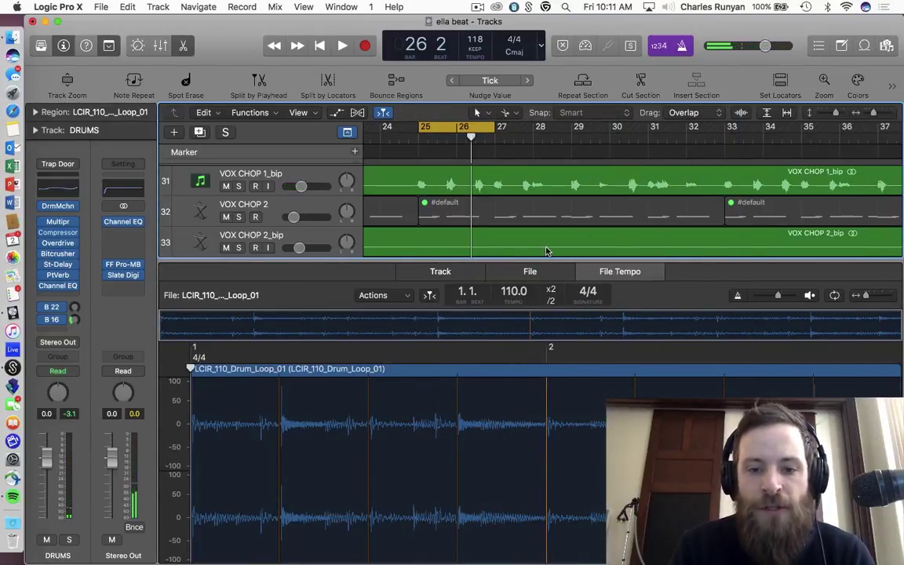
{"action": "left_click_drag", "start_coordinate": [533, 260], "coordinate": [502, 381]}
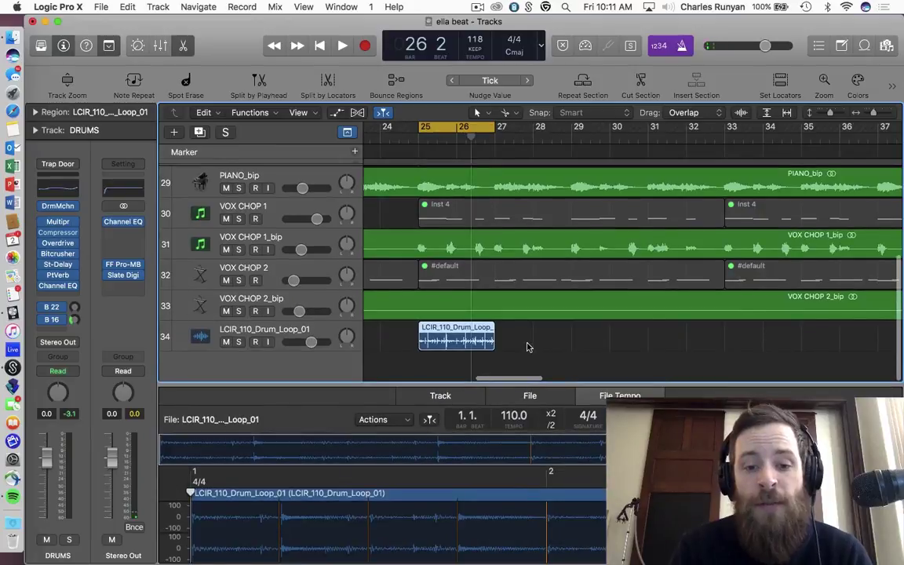
{"action": "left_click", "coordinate": [463, 333]}
{"action": "left_click", "coordinate": [520, 335]}
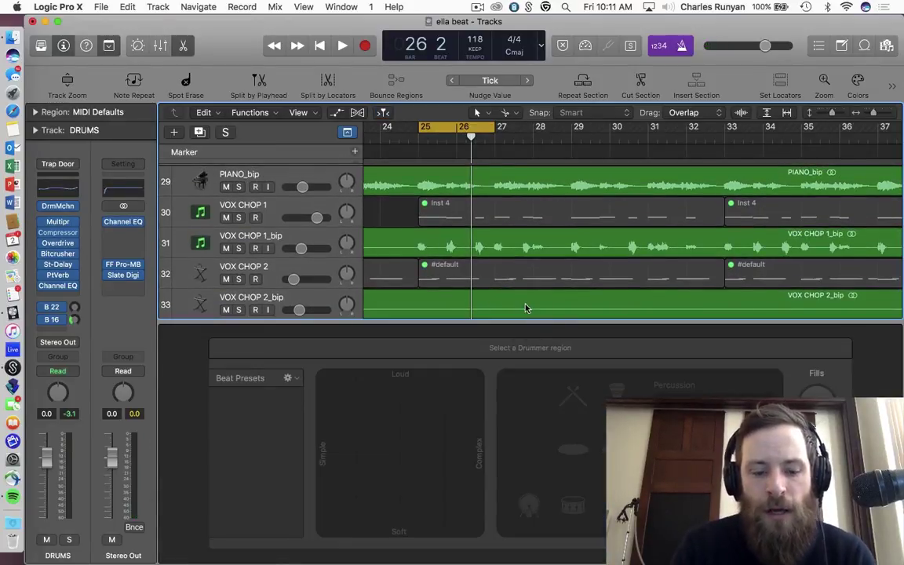
{"action": "key", "text": "e"}
{"action": "left_click", "coordinate": [455, 484]}
{"action": "key", "text": "Delete"}
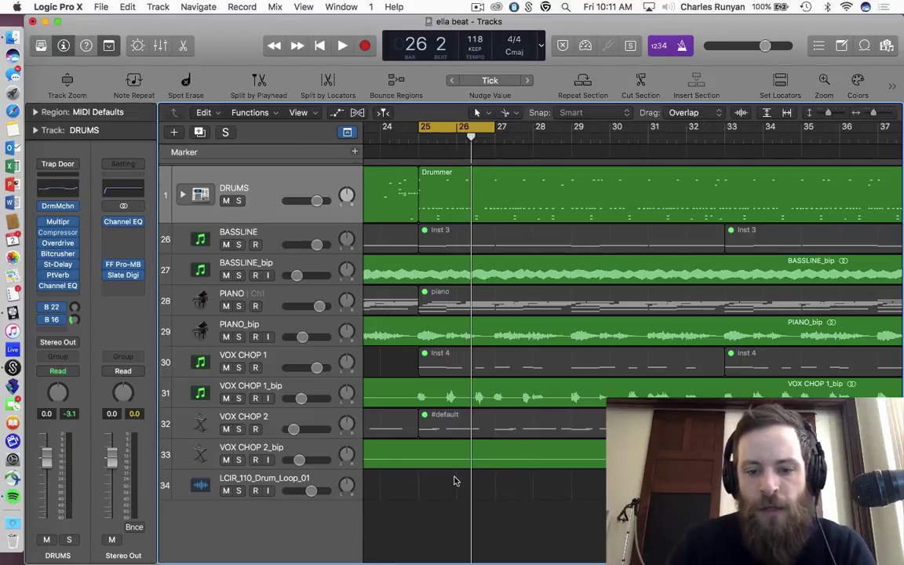
Preview the 'drum' search results and place DRT_125_Drums_20_Tops_a on track 34 at bar 25.
{"action": "left_click", "coordinate": [885, 44]}
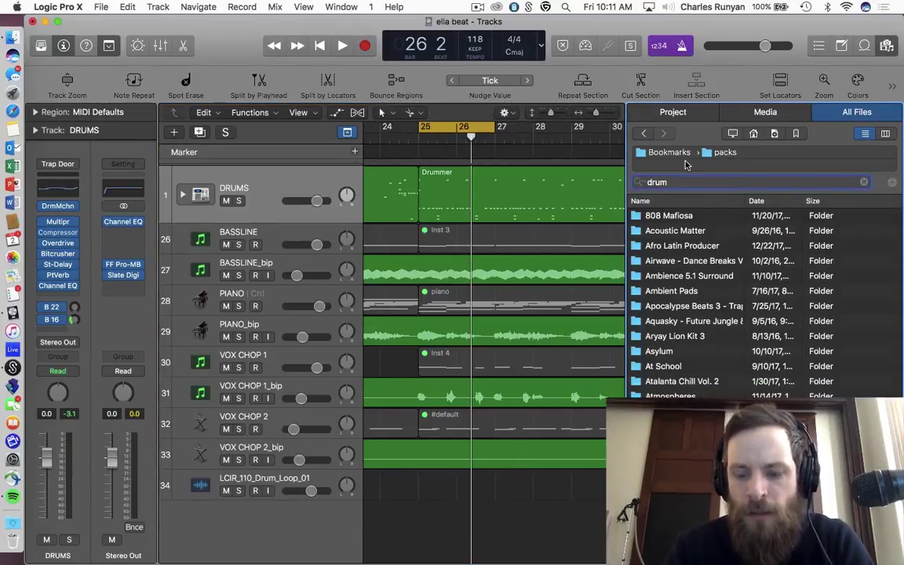
{"action": "key", "text": "Return"}
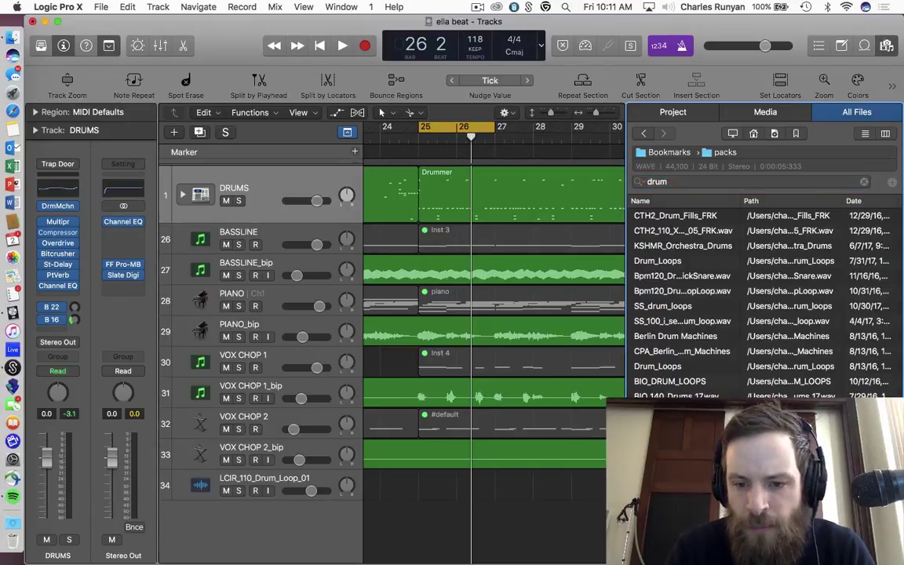
{"action": "left_click", "coordinate": [647, 448]}
{"action": "key", "text": "Down"}
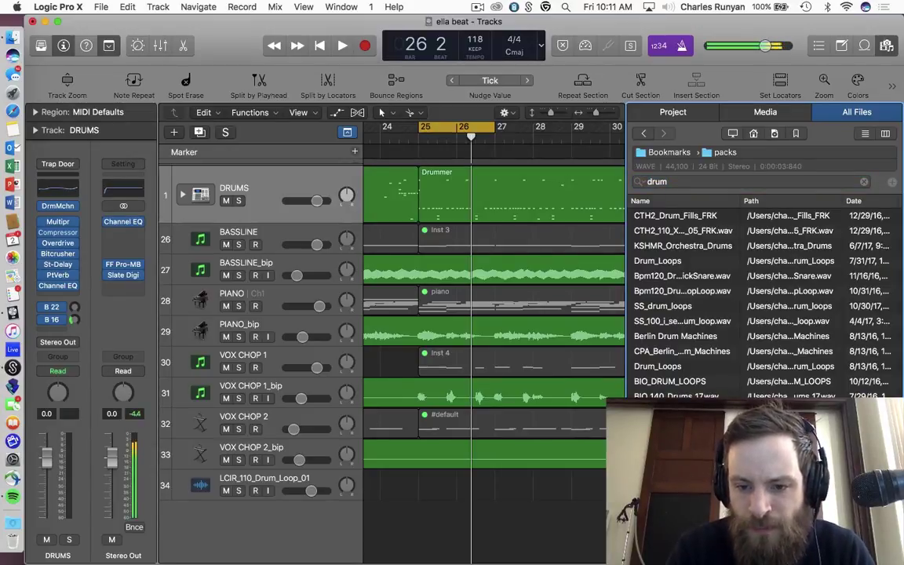
{"action": "left_click_drag", "start_coordinate": [647, 447], "coordinate": [420, 490]}
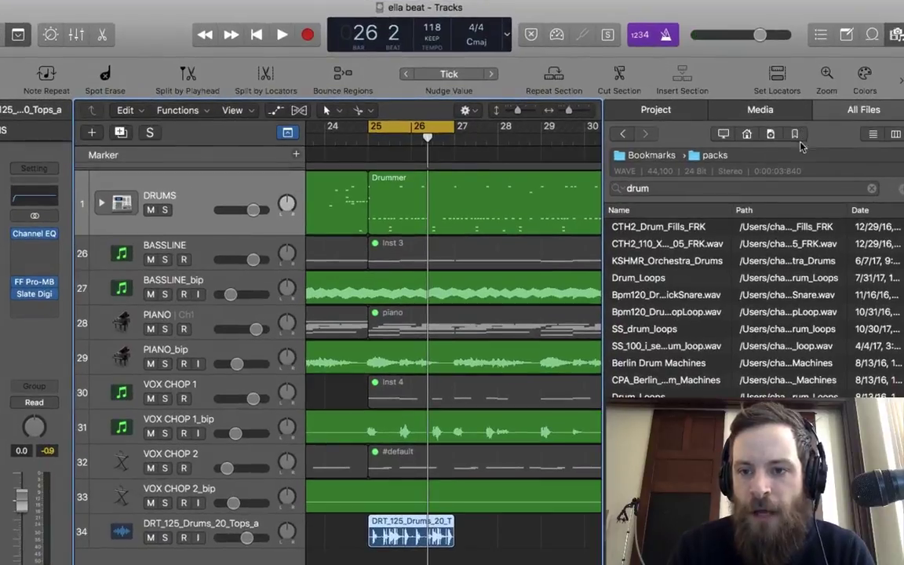
{"action": "left_click", "coordinate": [668, 152]}
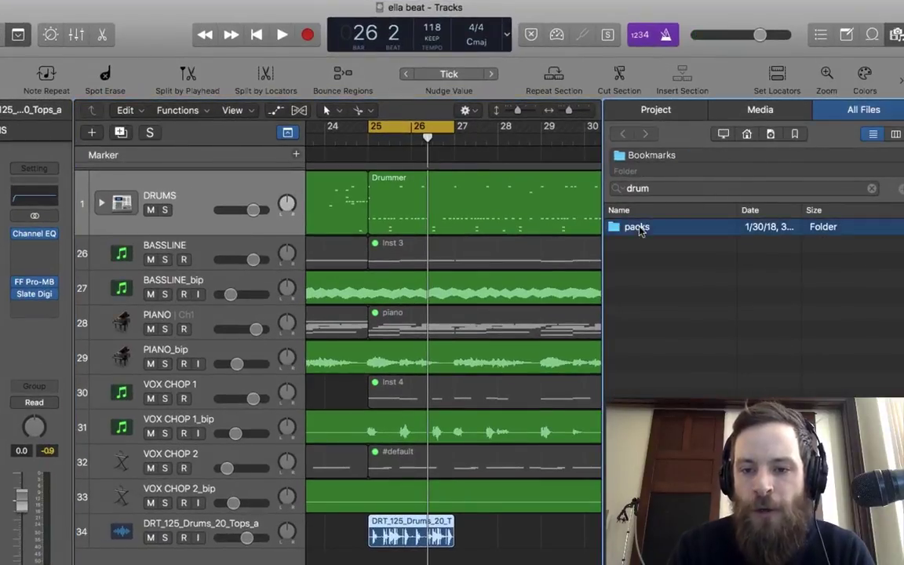
{"action": "double_click", "coordinate": [637, 227]}
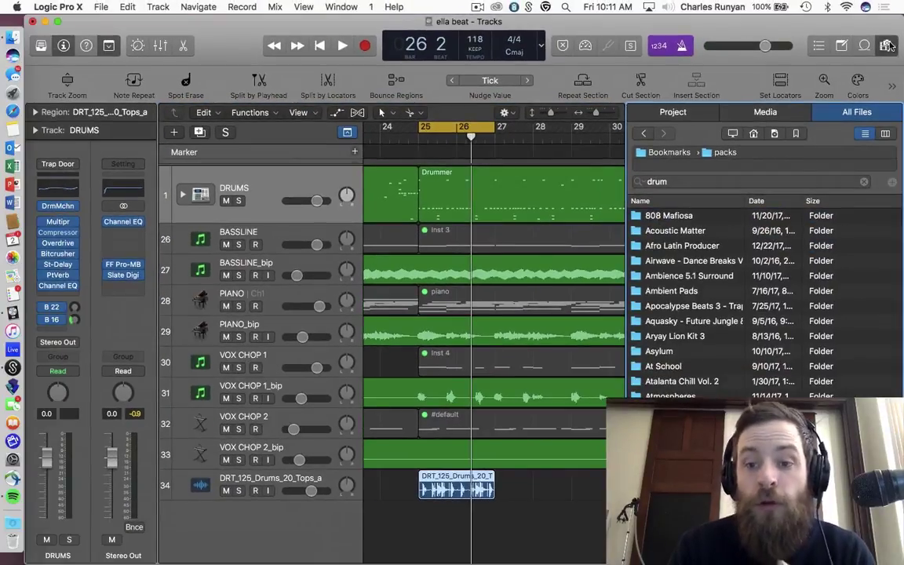
{"action": "left_click", "coordinate": [887, 46]}
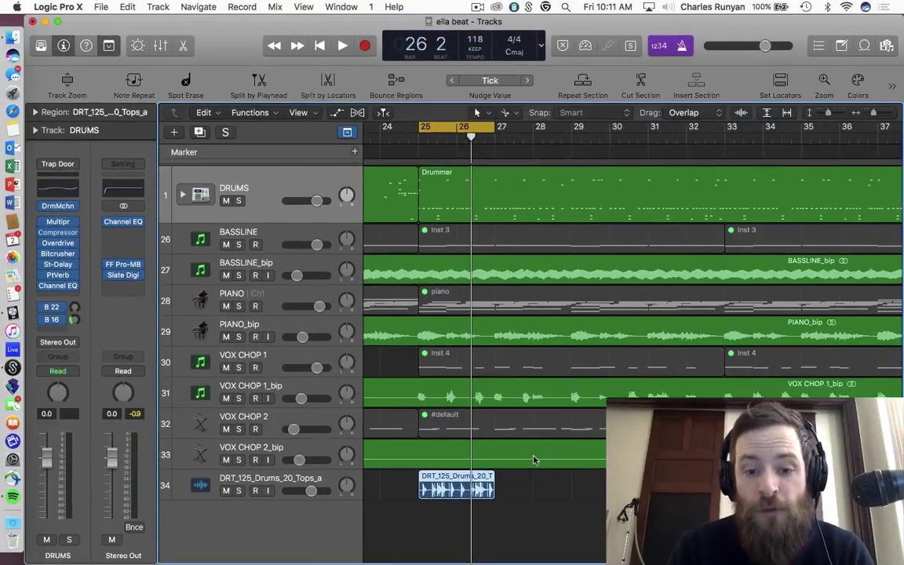
Copy the DRT_125 drum region to bar 27, cycle bars 25–29, and play it back.
{"action": "left_click", "coordinate": [478, 6]}
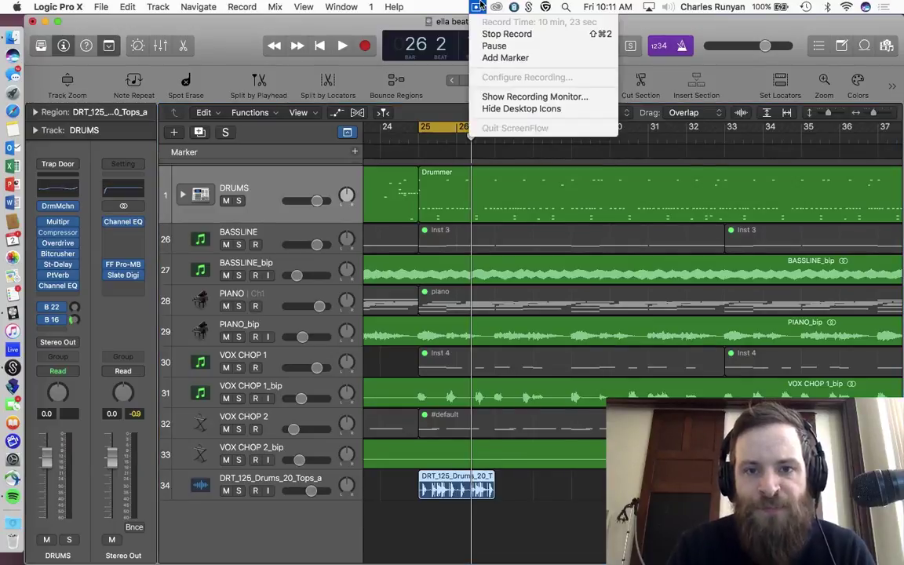
{"action": "left_click", "coordinate": [514, 56]}
{"action": "left_click_drag", "start_coordinate": [452, 491], "coordinate": [528, 490]}
{"action": "left_click_drag", "start_coordinate": [598, 136], "coordinate": [427, 134]}
{"action": "left_click_drag", "start_coordinate": [570, 128], "coordinate": [433, 125]}
{"action": "key", "text": "space"}
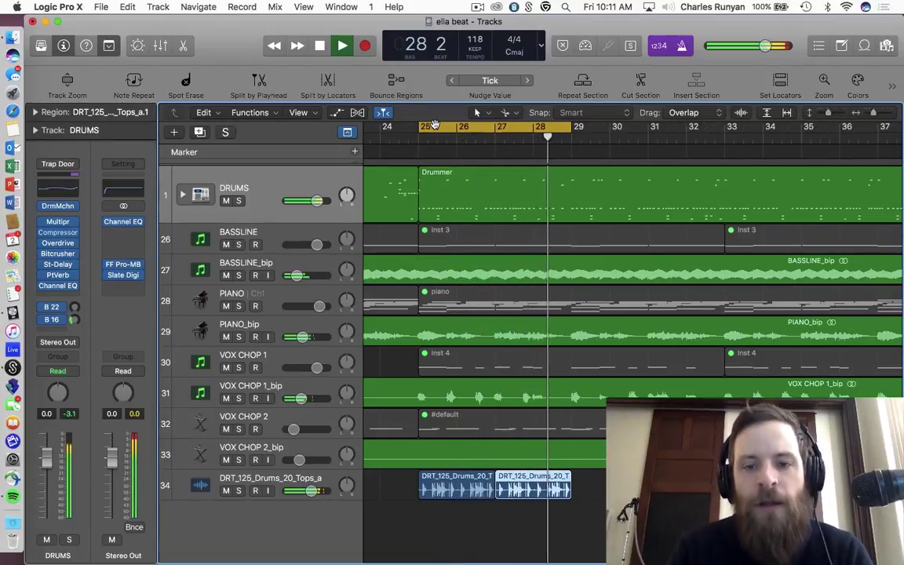
{"action": "key", "text": "space"}
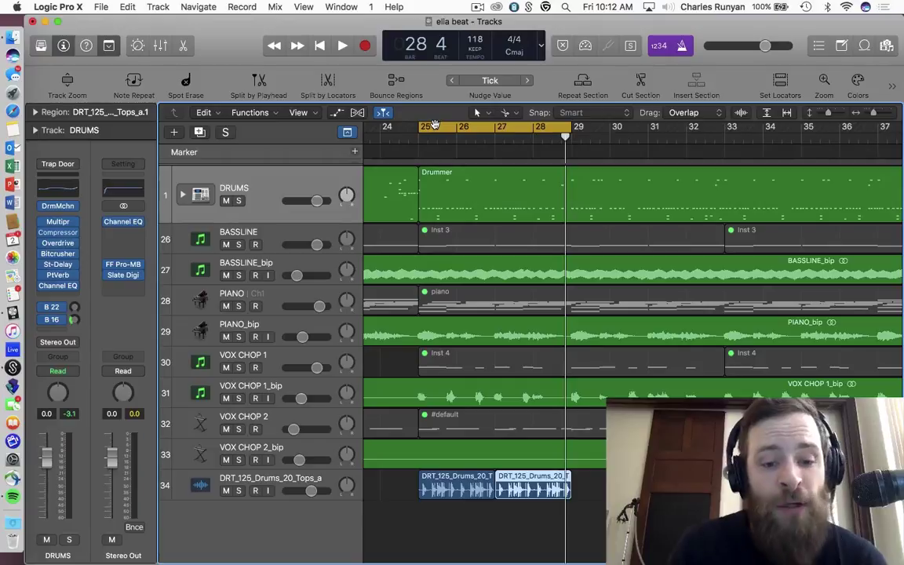
Insert a stereo ChromaVerb on the DRT_125 track and cut damping EQ lows below about 630 Hz.
{"action": "left_click", "coordinate": [271, 480]}
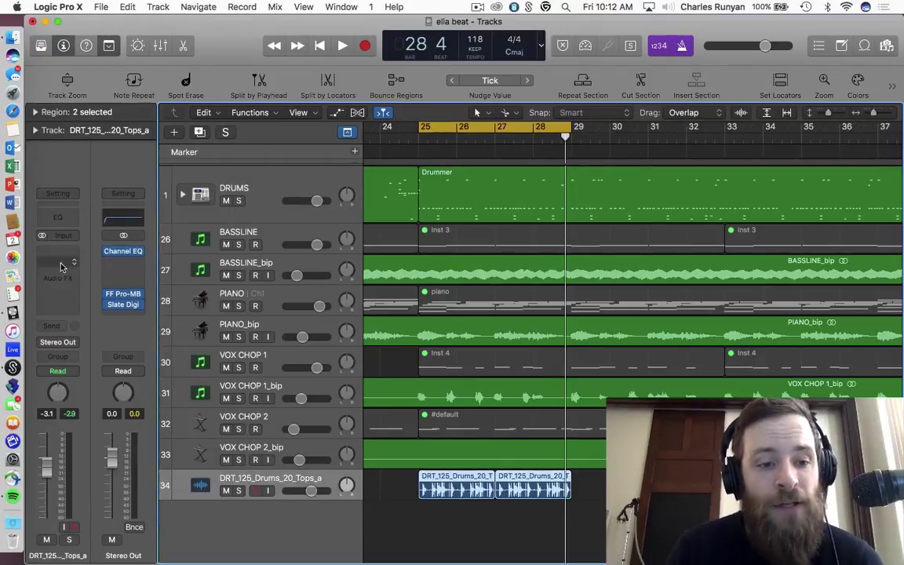
{"action": "left_click", "coordinate": [57, 255]}
{"action": "mouse_move", "coordinate": [86, 445]}
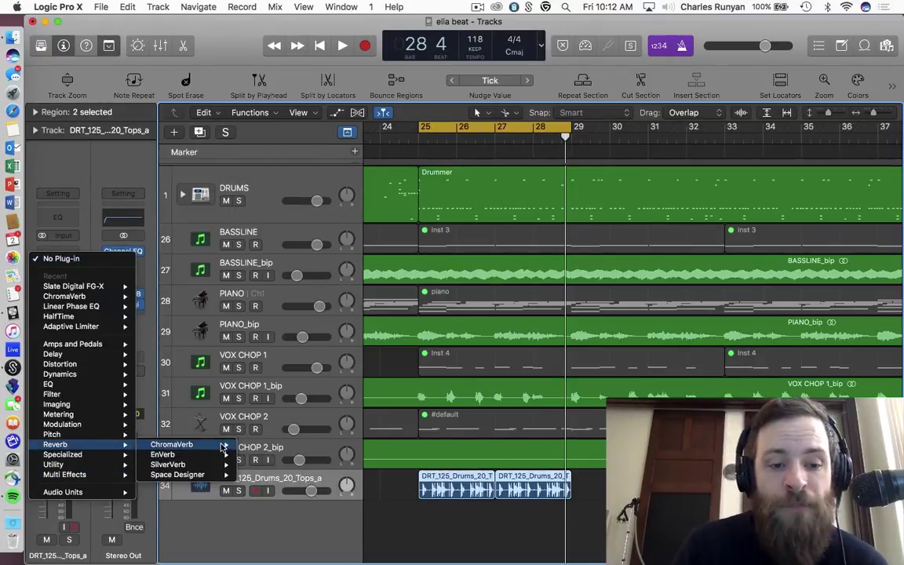
{"action": "mouse_move", "coordinate": [200, 444]}
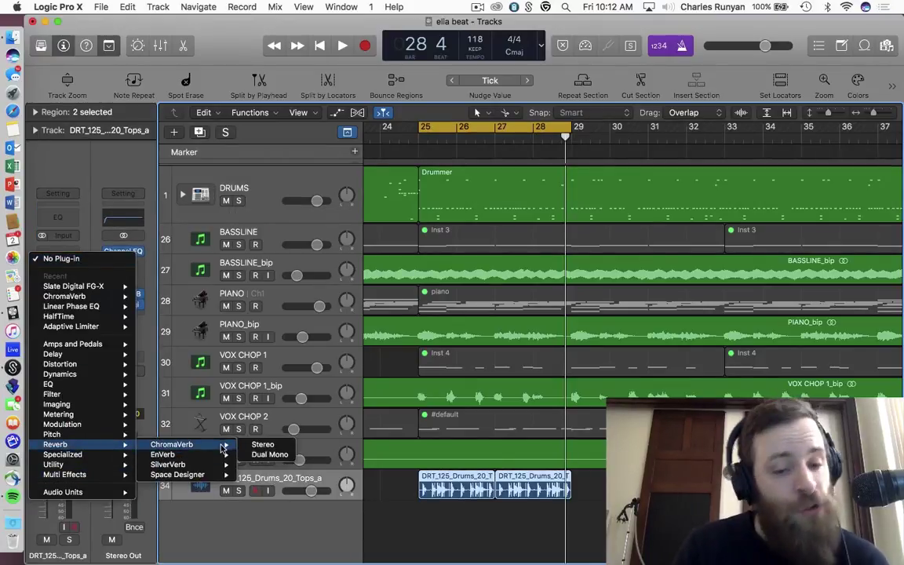
{"action": "left_click", "coordinate": [262, 445]}
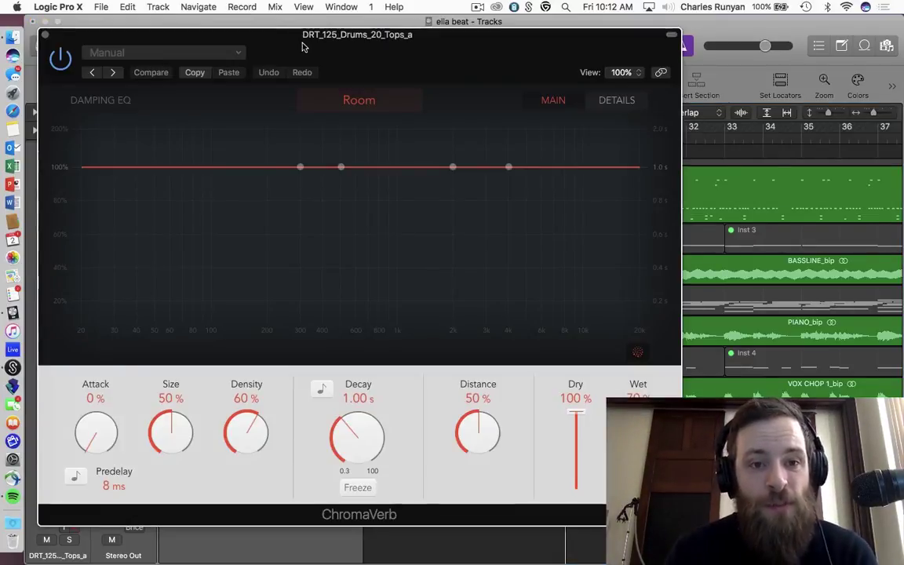
{"action": "left_click_drag", "start_coordinate": [303, 45], "coordinate": [401, 31]}
{"action": "key", "text": "space"}
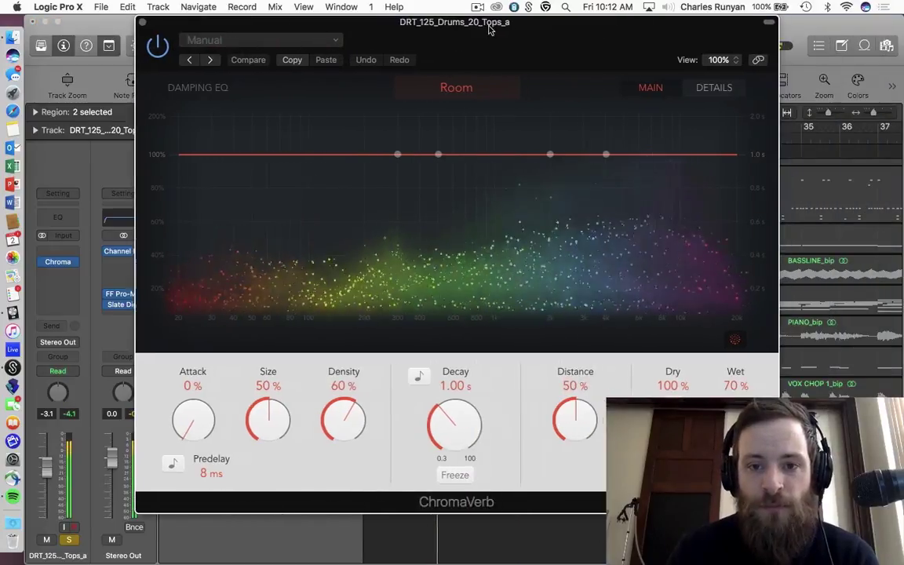
{"action": "left_click_drag", "start_coordinate": [400, 159], "coordinate": [457, 230]}
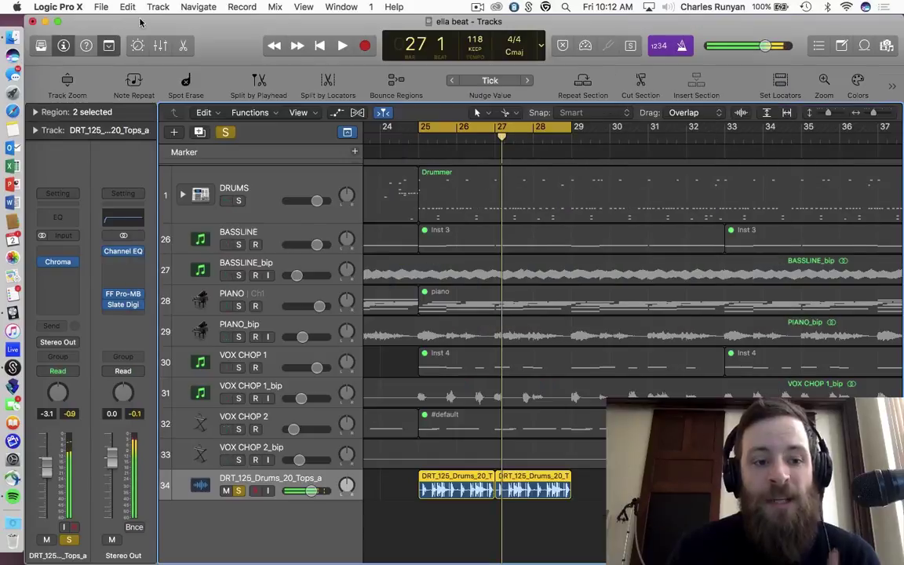
Add a stereo Vintage Graphic EQ after ChromaVerb with the 31–250 Hz bands at -12 dB.
{"action": "left_click", "coordinate": [142, 21]}
{"action": "left_click", "coordinate": [72, 273]}
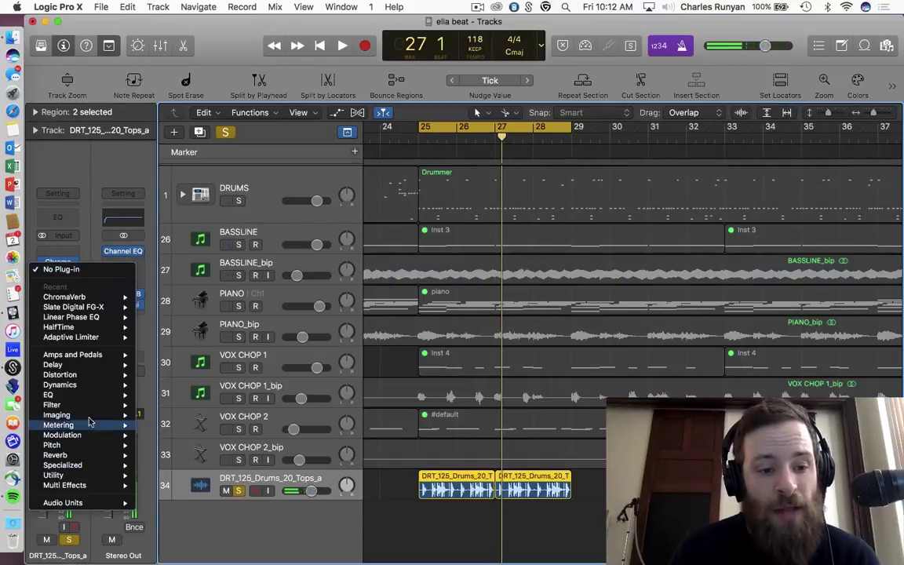
{"action": "mouse_move", "coordinate": [93, 398]}
{"action": "mouse_move", "coordinate": [196, 434]}
{"action": "mouse_move", "coordinate": [306, 445]}
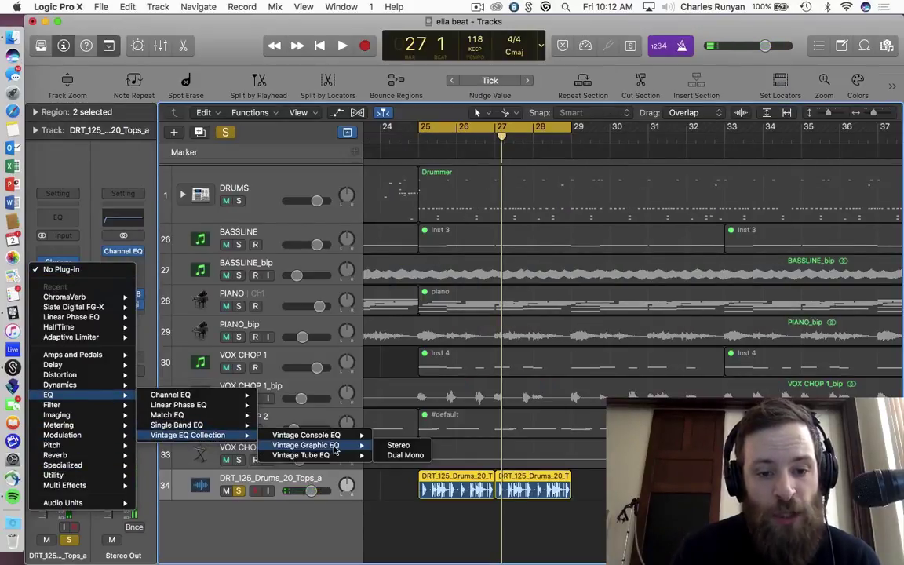
{"action": "left_click", "coordinate": [397, 444]}
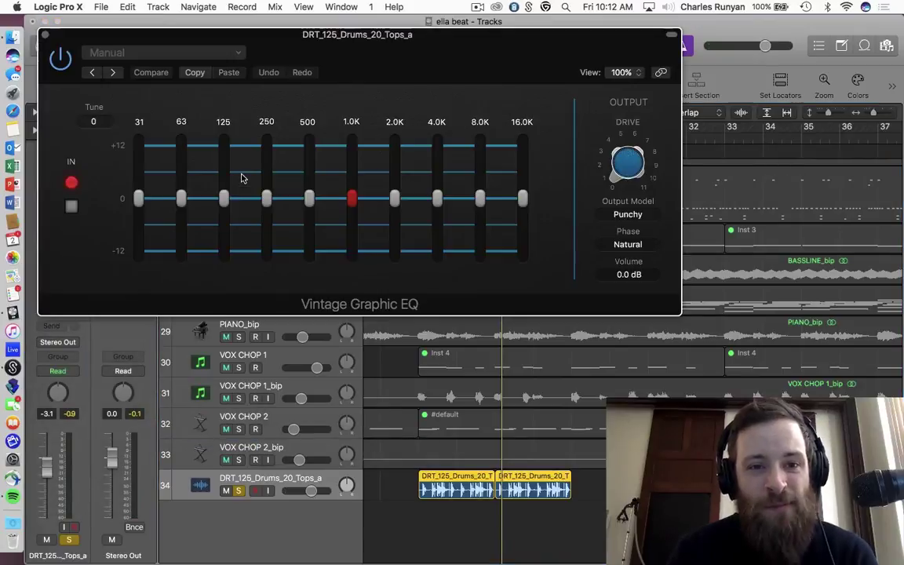
{"action": "mouse_move", "coordinate": [180, 198]}
{"action": "left_mouse_down"}
{"action": "mouse_move", "coordinate": [138, 262]}
{"action": "mouse_move", "coordinate": [180, 253]}
{"action": "left_mouse_up"}
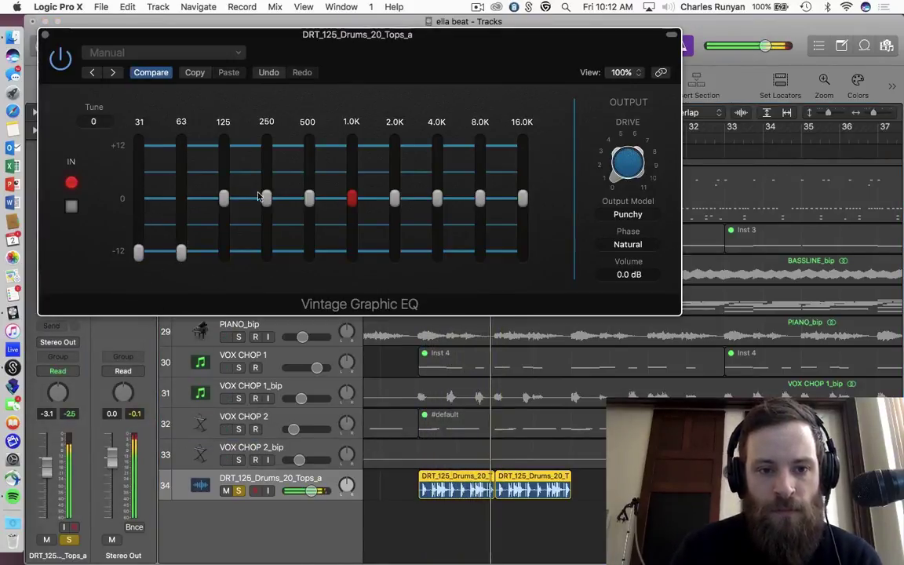
{"action": "left_click_drag", "start_coordinate": [266, 198], "coordinate": [265, 313]}
{"action": "left_click_drag", "start_coordinate": [223, 198], "coordinate": [224, 252]}
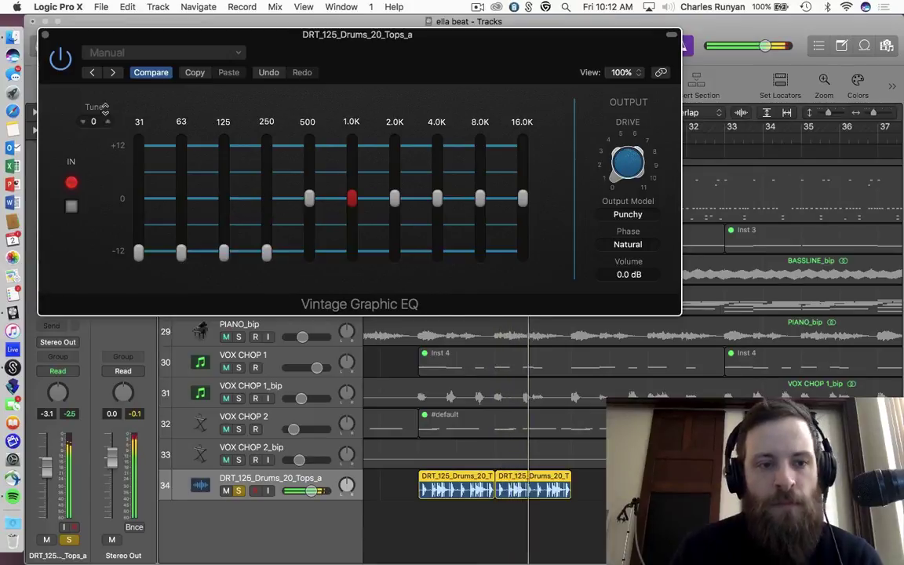
{"action": "left_click", "coordinate": [46, 36]}
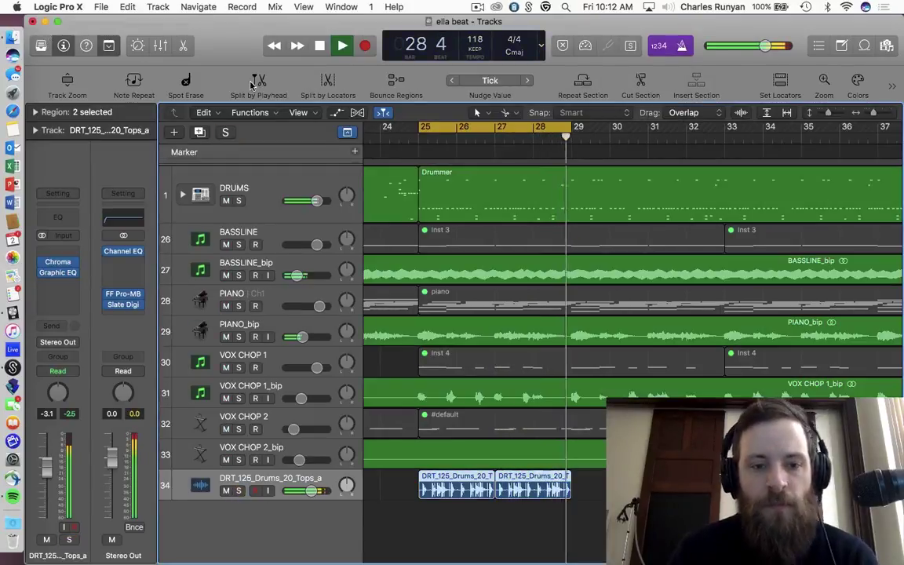
Lower ChromaVerb's Wet level to about 33%.
{"action": "left_click", "coordinate": [59, 262]}
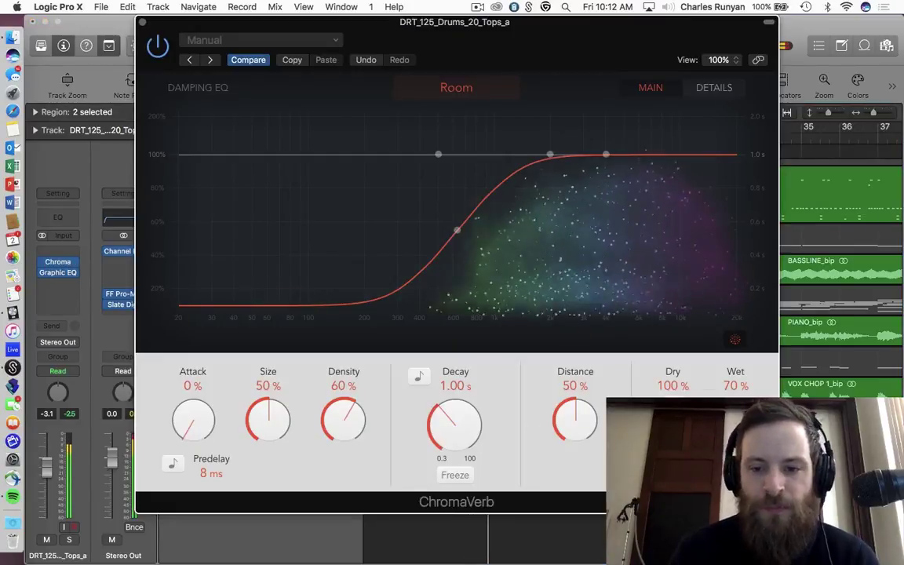
{"action": "left_click_drag", "start_coordinate": [735, 420], "coordinate": [735, 443]}
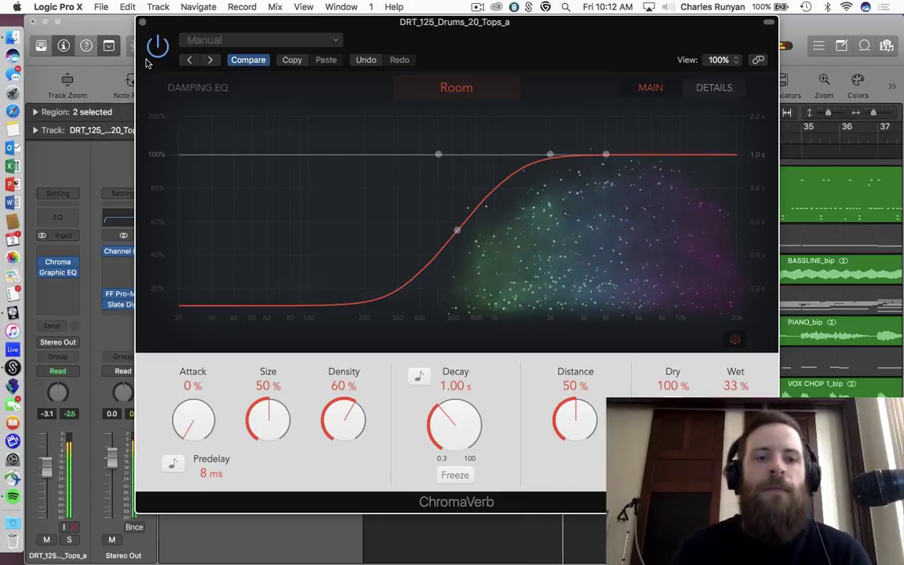
{"action": "left_click", "coordinate": [141, 23]}
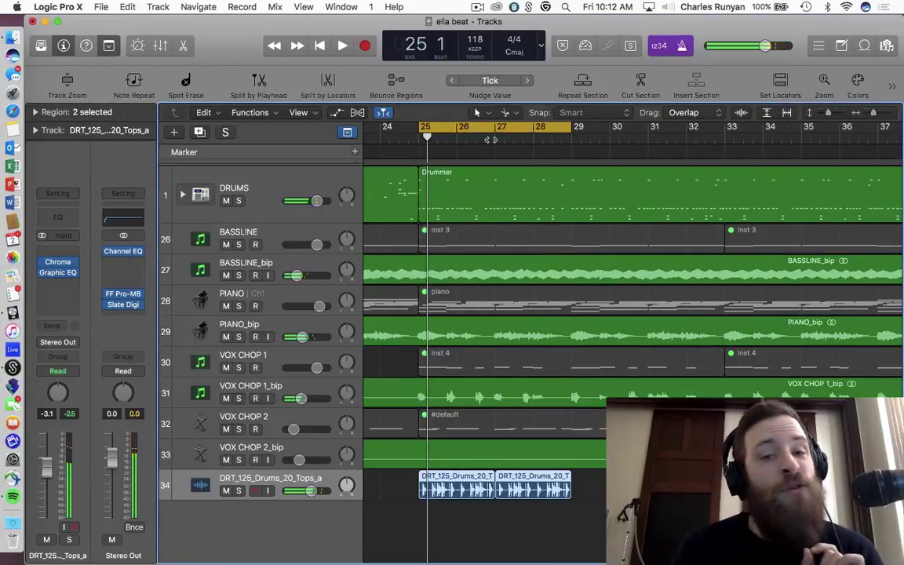